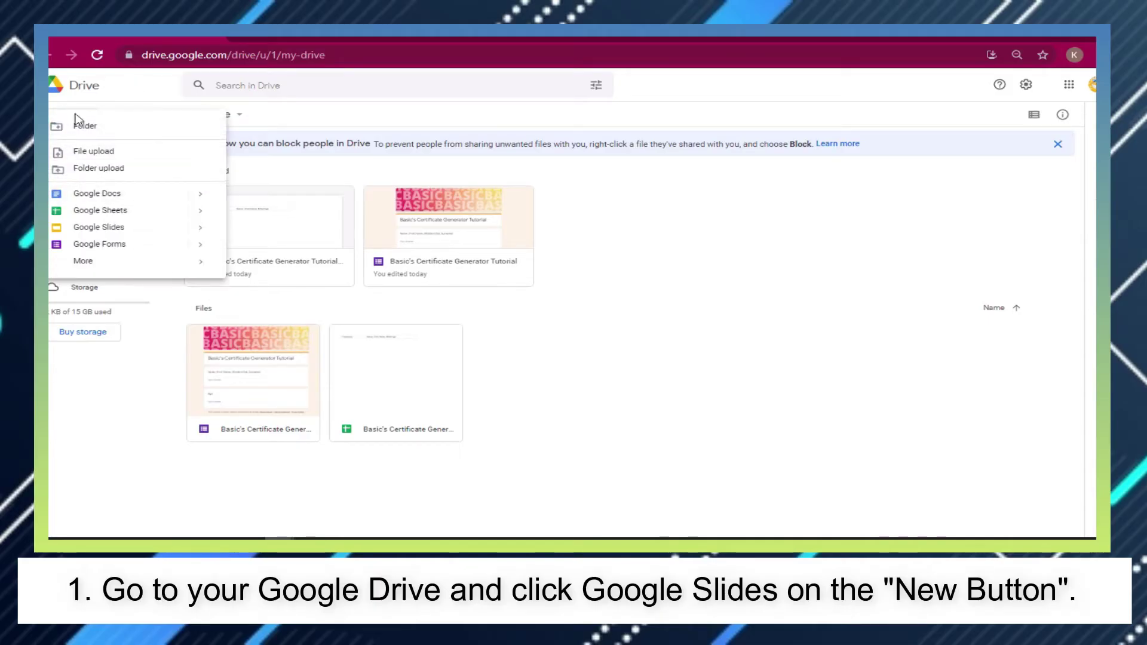
Create a new blank Untitled presentation in Google Slides from Drive's New menu
{"action": "left_click", "coordinate": [144, 231]}
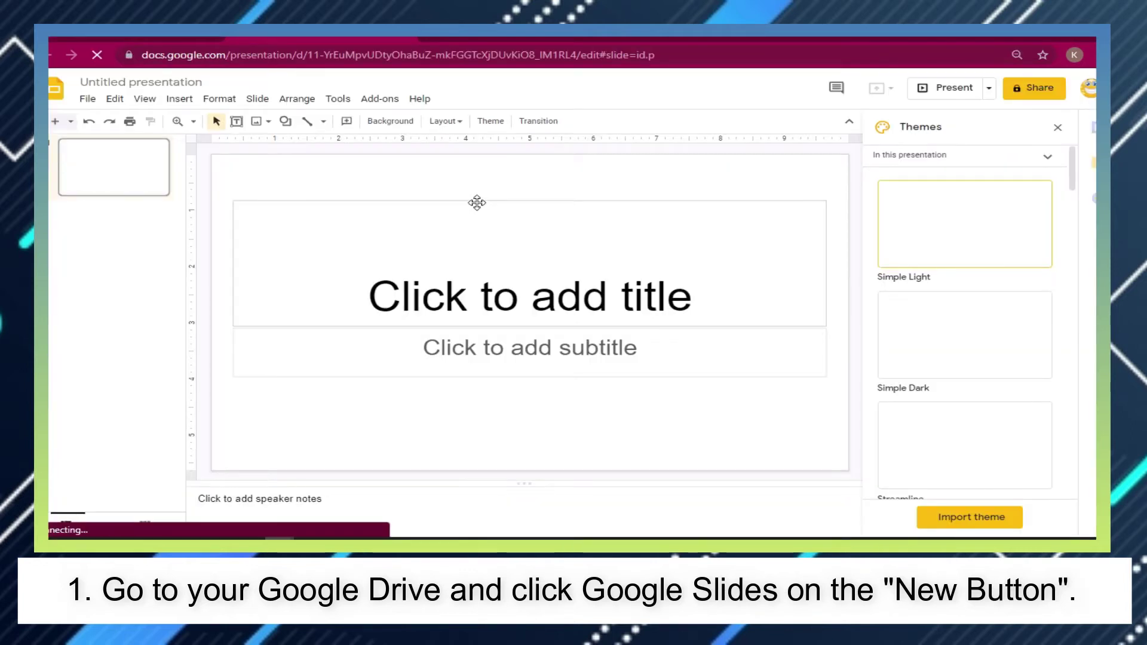
Delete the title placeholder and the subtitle box so the first slide is empty
{"action": "left_click", "coordinate": [477, 202]}
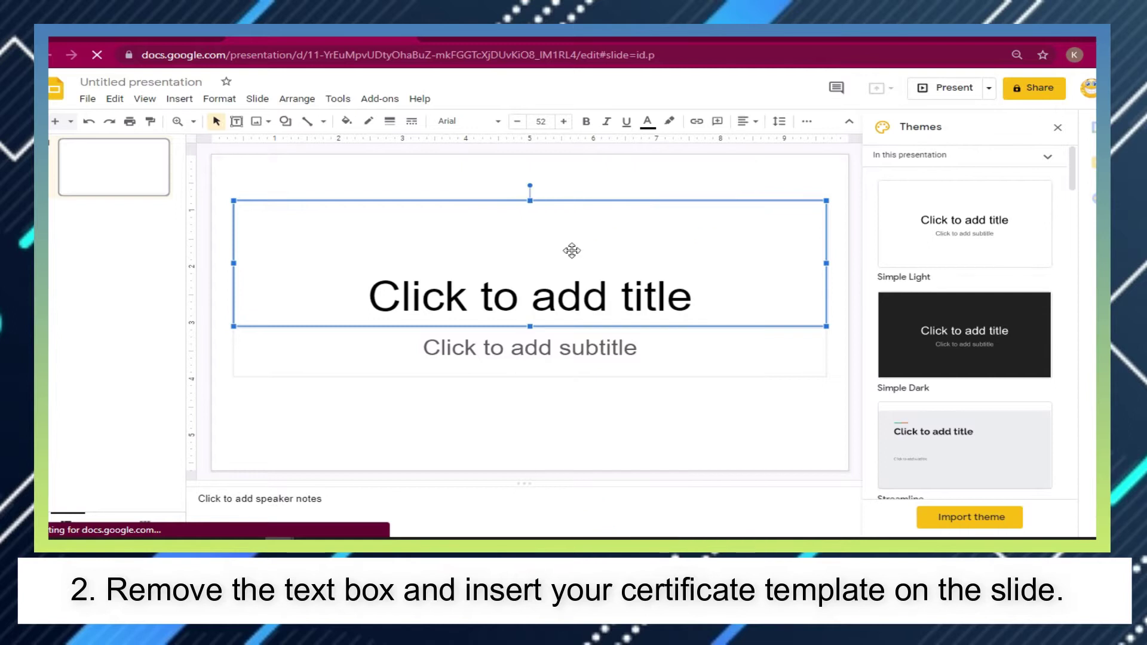
{"action": "key", "text": "Delete"}
{"action": "right_click", "coordinate": [726, 185]}
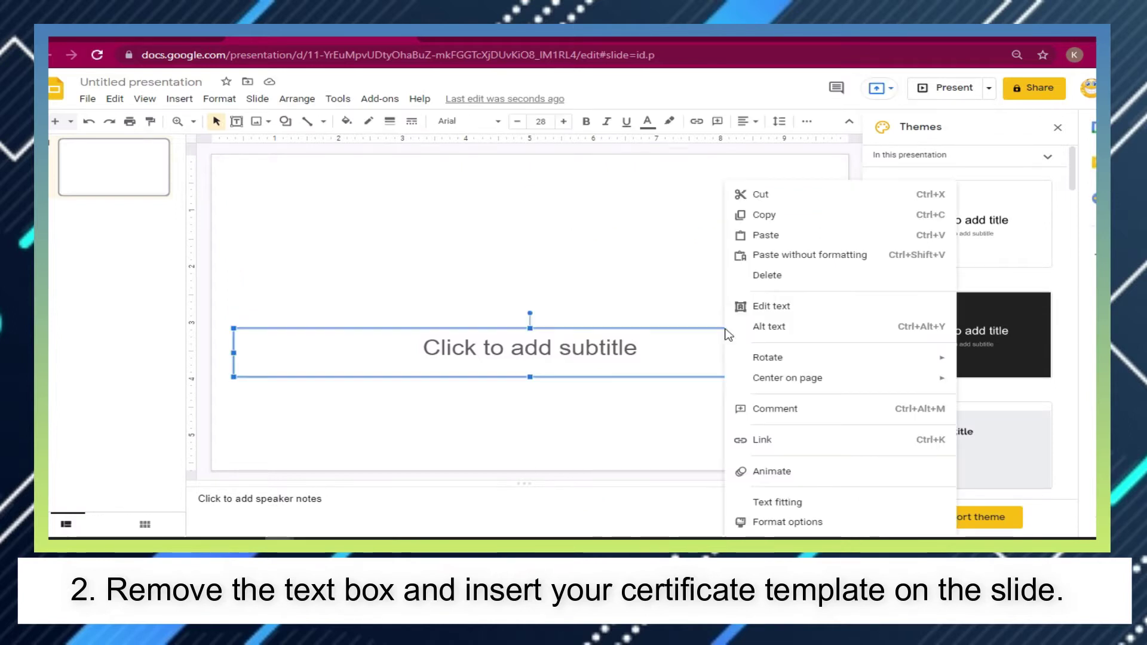
{"action": "left_click", "coordinate": [767, 196]}
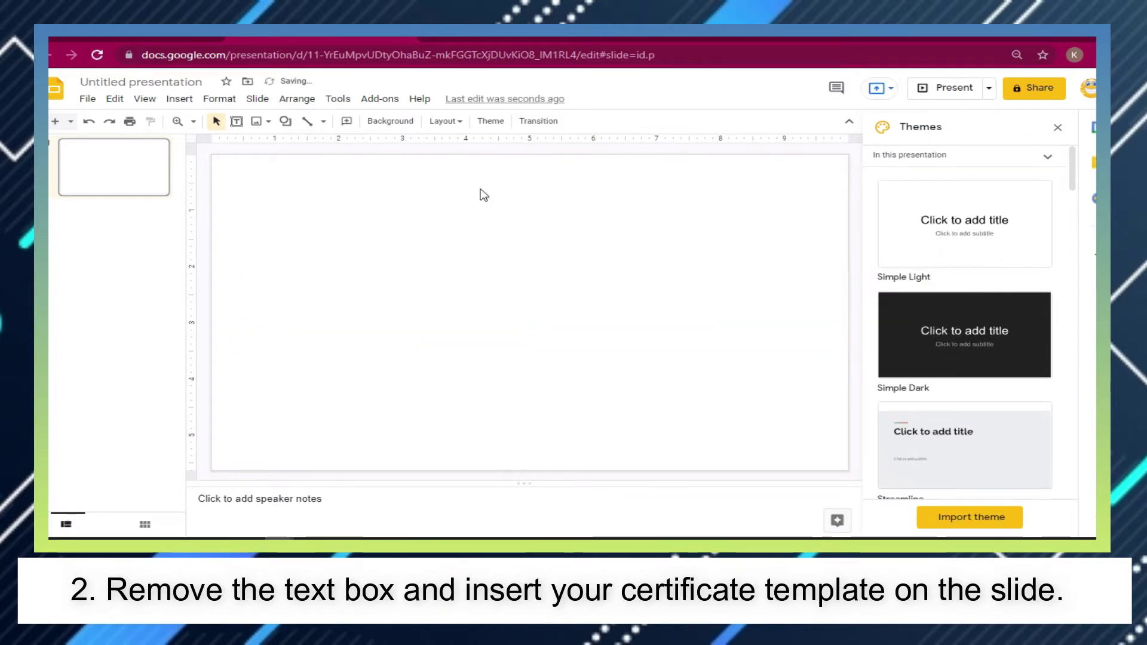
Upload the Certificate of Participation image from the computer and stretch it to fill the slide
{"action": "left_click", "coordinate": [180, 98]}
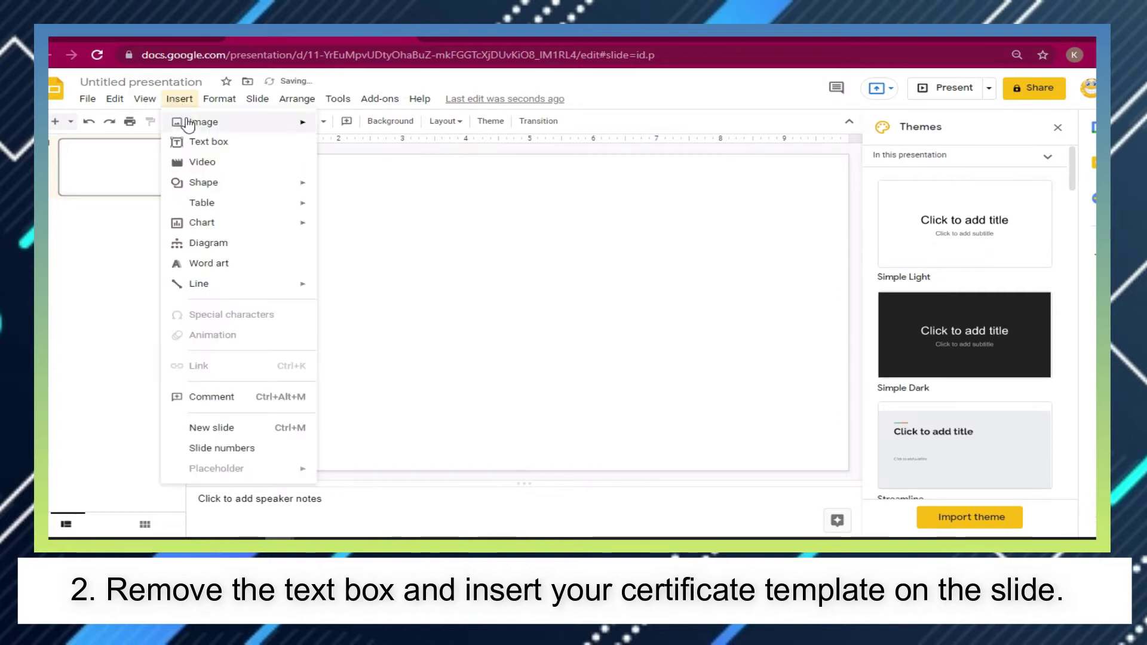
{"action": "mouse_move", "coordinate": [190, 124]}
{"action": "left_click", "coordinate": [341, 126]}
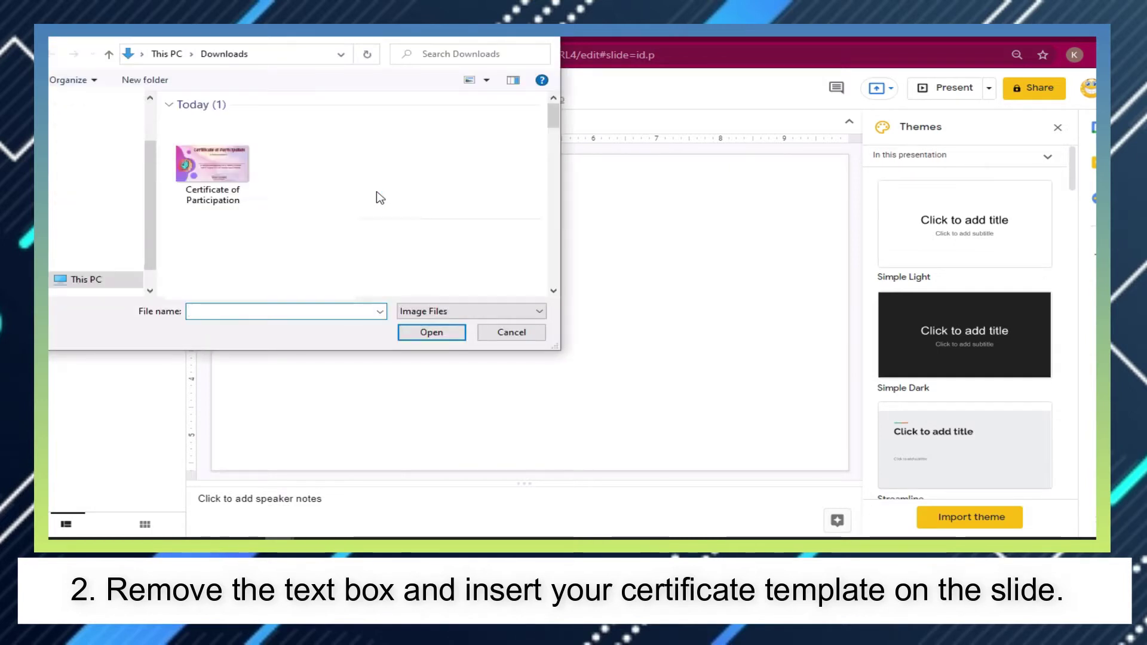
{"action": "left_click", "coordinate": [236, 166]}
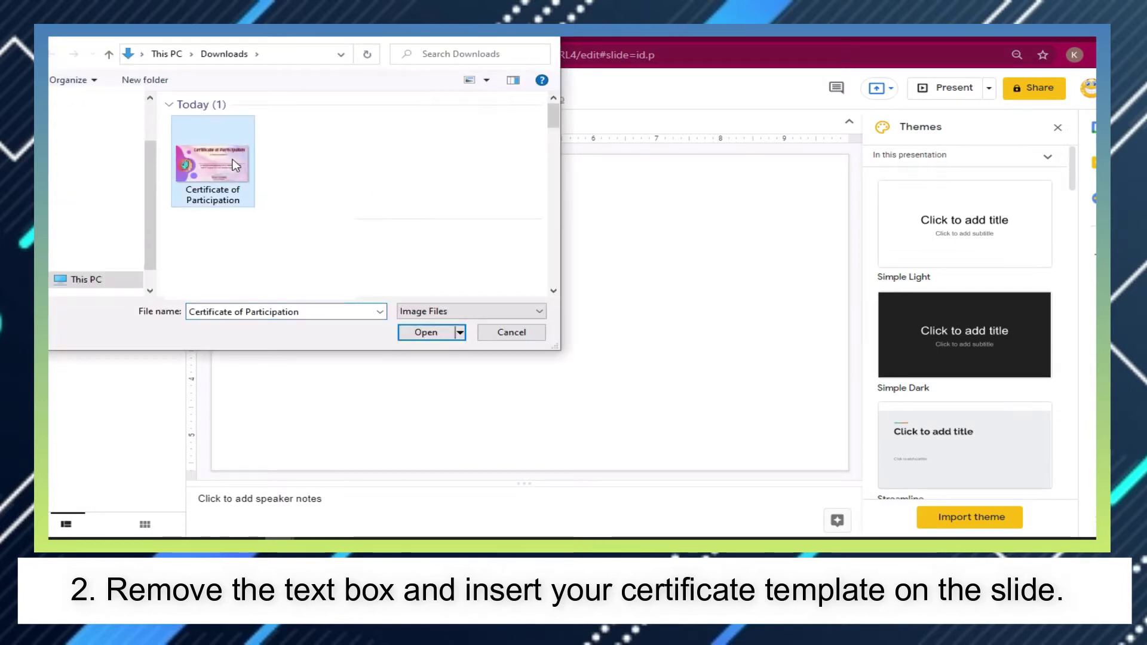
{"action": "left_click", "coordinate": [426, 332]}
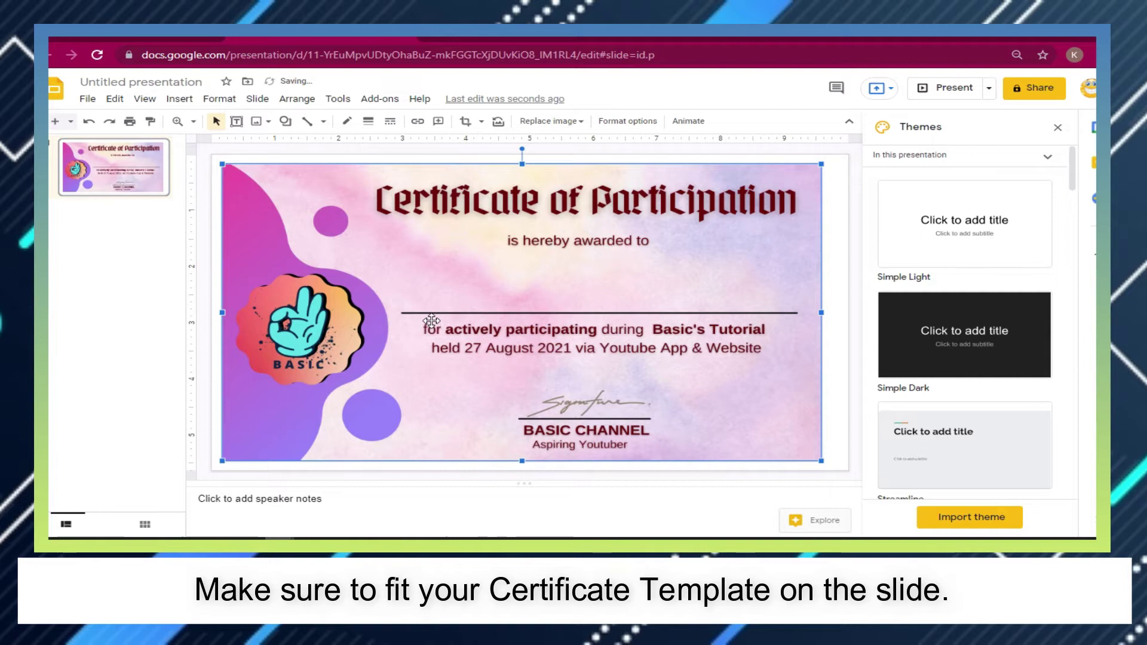
{"action": "left_click_drag", "start_coordinate": [427, 320], "coordinate": [418, 309]}
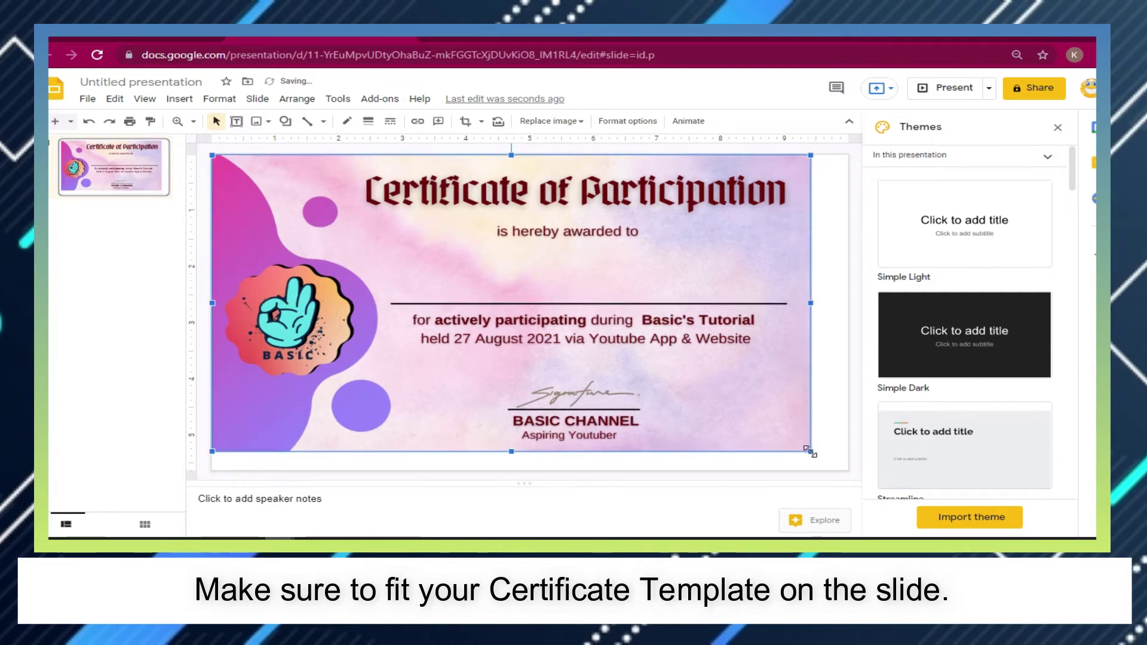
{"action": "left_click_drag", "start_coordinate": [811, 453], "coordinate": [839, 465]}
Draw a text box below "is hereby awarded to" containing <<Name>> with no inner spaces
{"action": "key", "text": "Escape"}
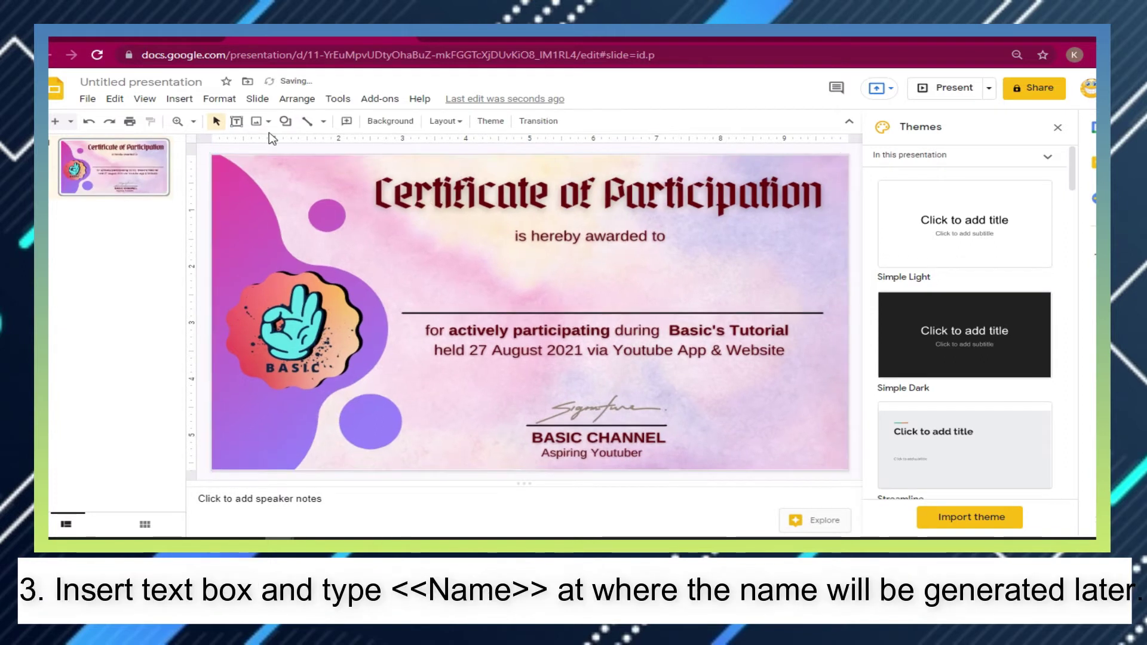
{"action": "left_click", "coordinate": [237, 122]}
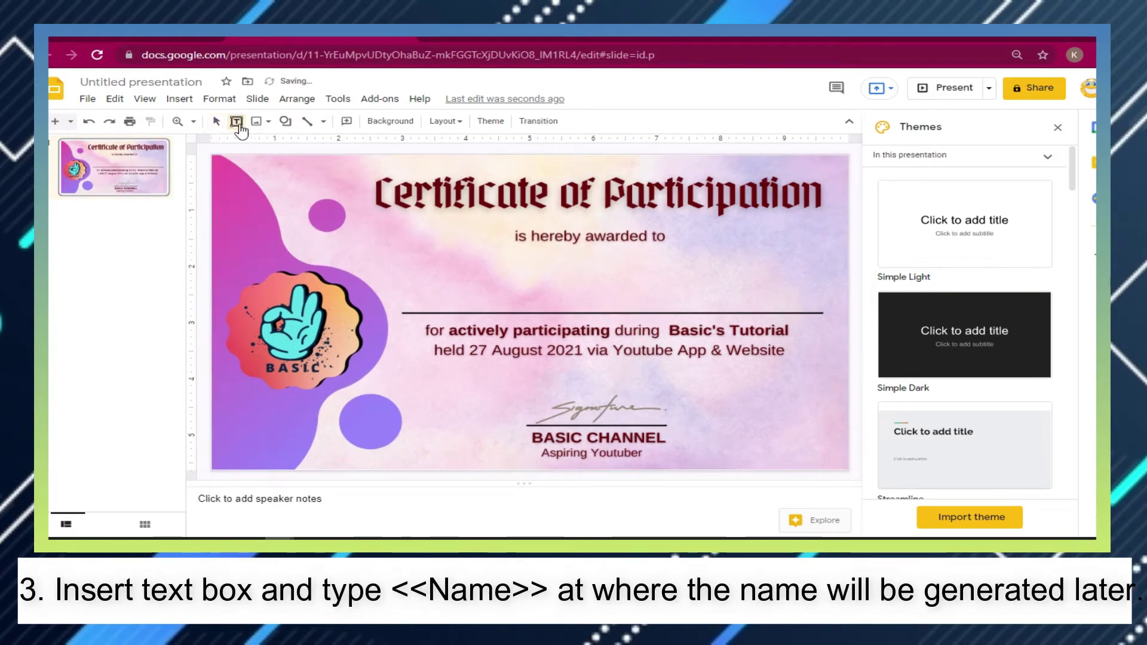
{"action": "left_click_drag", "start_coordinate": [407, 273], "coordinate": [798, 307]}
{"action": "type", "text": "<< Name"}
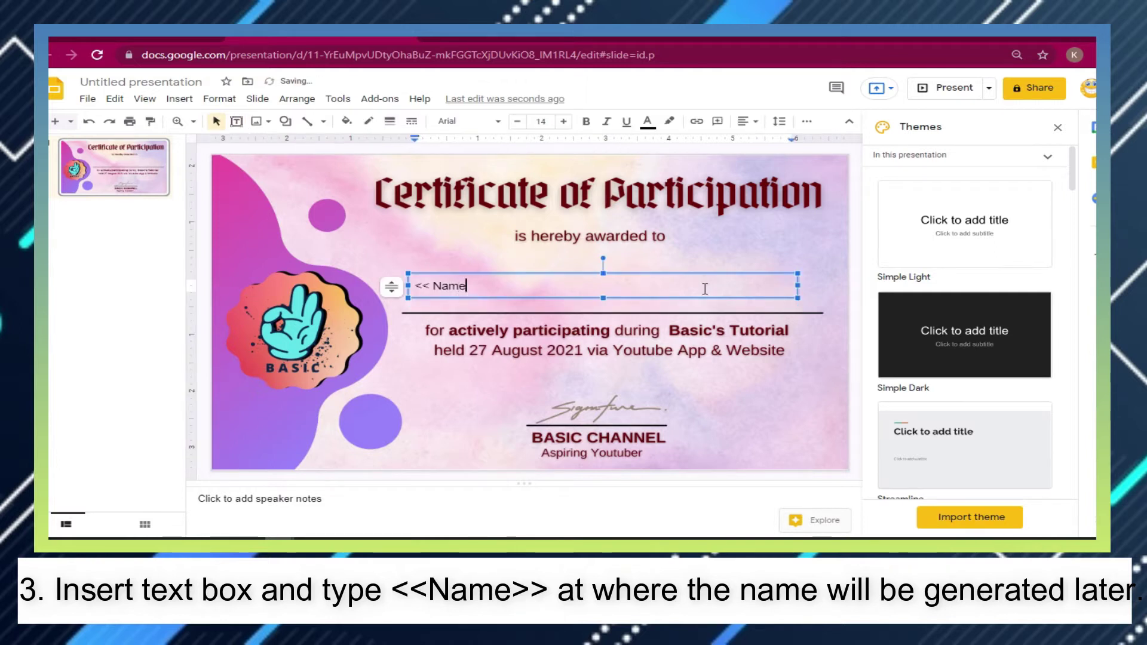
{"action": "type", "text": " >"}
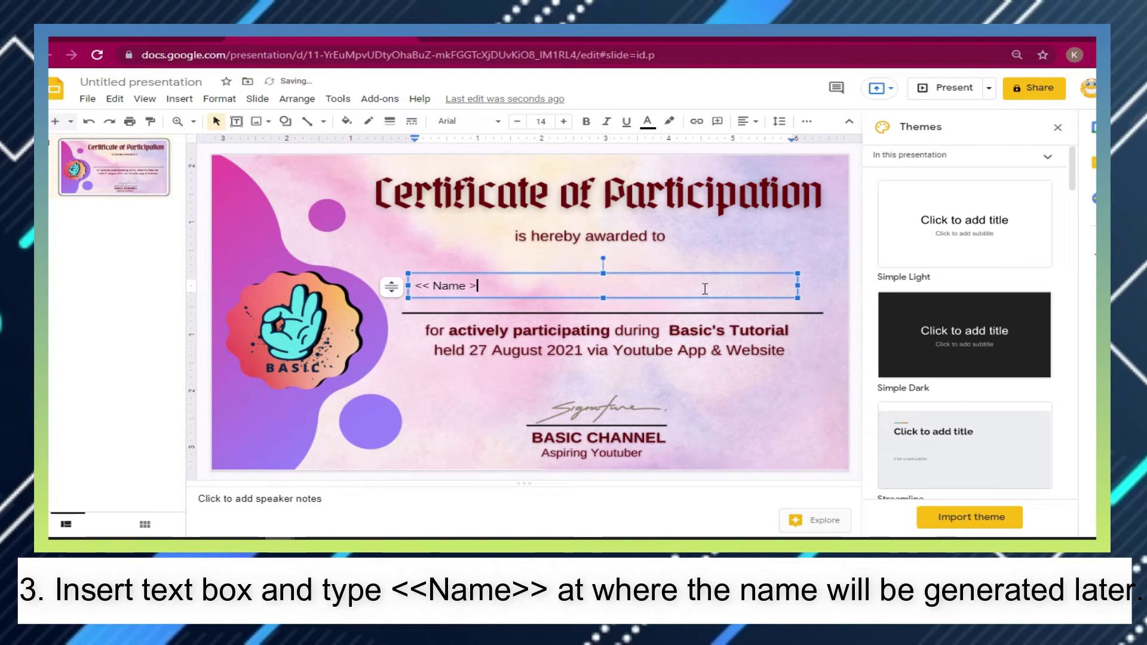
{"action": "type", "text": ">"}
{"action": "double_click", "coordinate": [434, 285]}
{"action": "left_click", "coordinate": [471, 285]}
{"action": "key", "text": "BackSpace"}
{"action": "left_click", "coordinate": [434, 281]}
{"action": "key", "text": "BackSpace"}
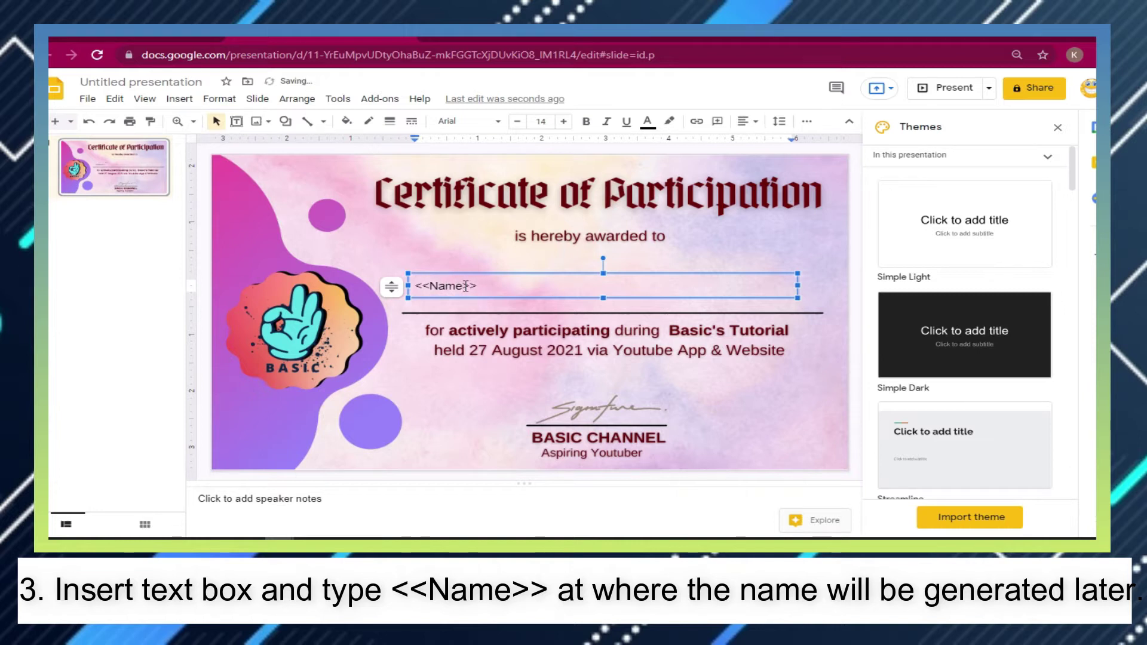
Center-align the <<Name>> text and raise its font size to 27
{"action": "left_click_drag", "start_coordinate": [475, 286], "coordinate": [416, 290]}
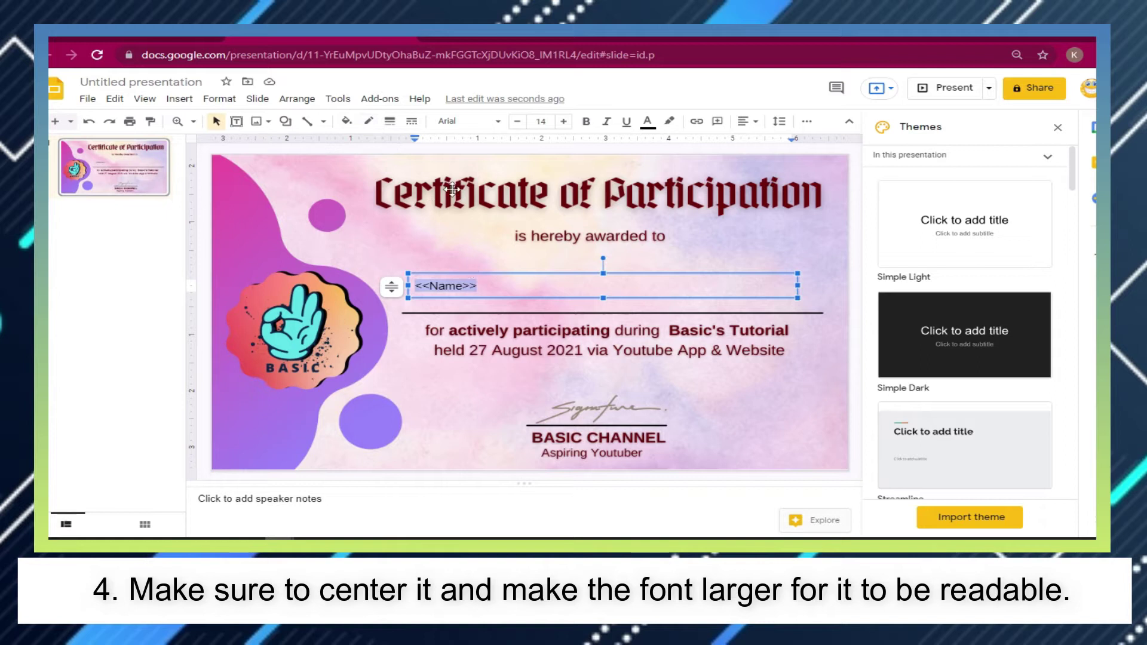
{"action": "left_click", "coordinate": [746, 122]}
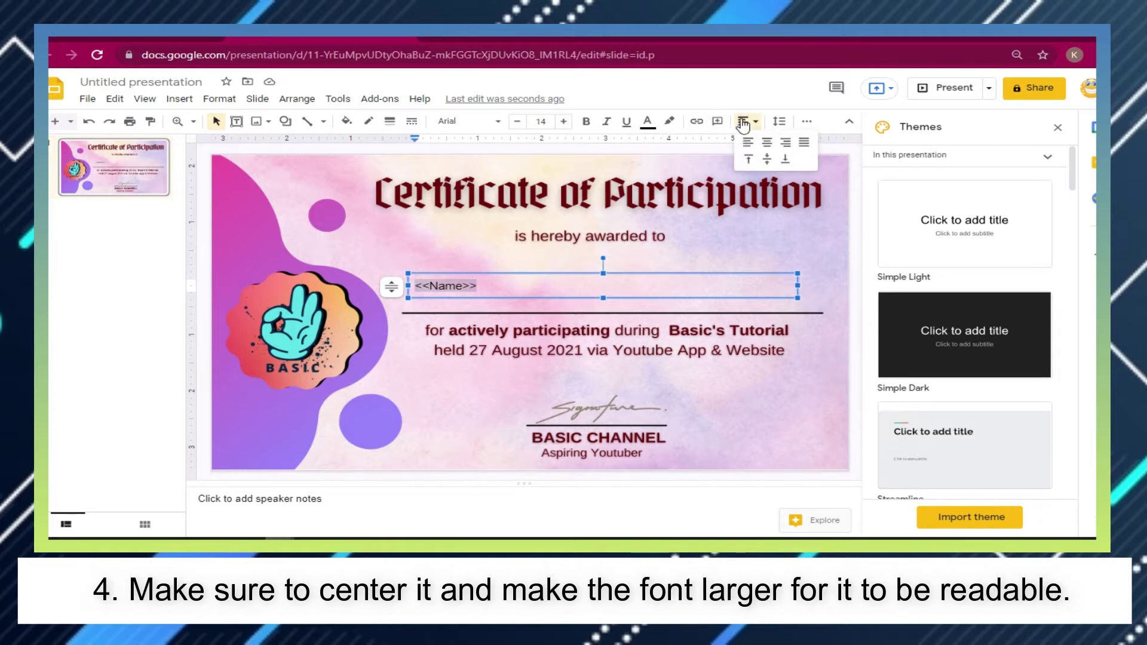
{"action": "left_click", "coordinate": [767, 143]}
{"action": "left_click", "coordinate": [564, 122]}
{"action": "left_click", "coordinate": [563, 122]}
{"action": "left_click", "coordinate": [564, 122]}
{"action": "left_click", "coordinate": [564, 122]}
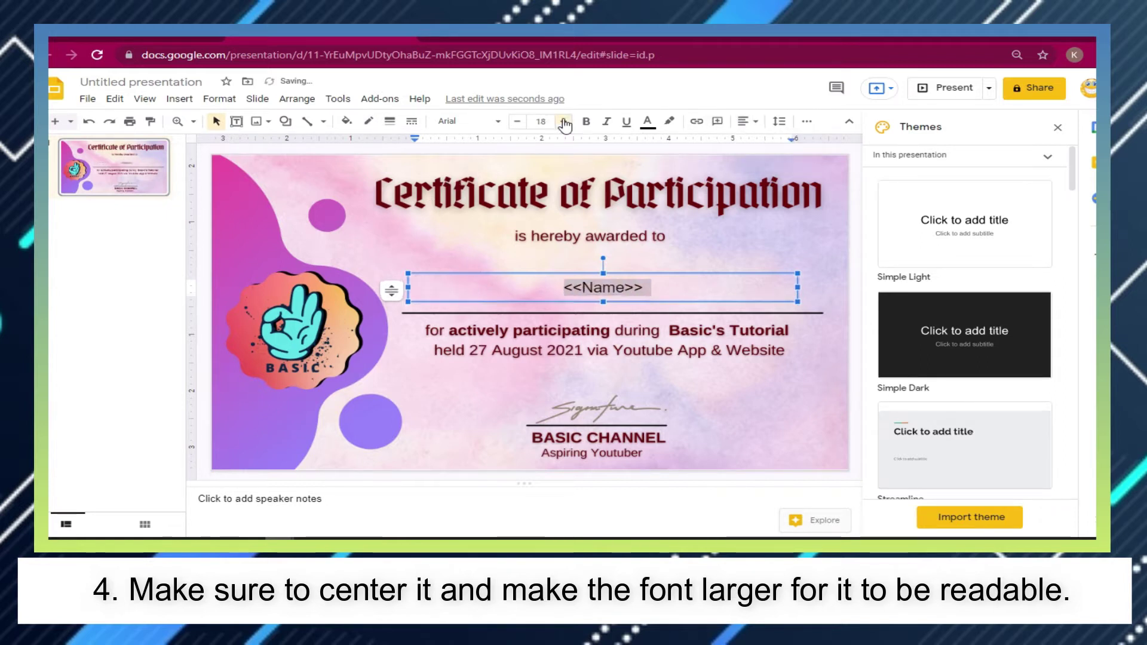
{"action": "left_click", "coordinate": [564, 122]}
{"action": "left_click", "coordinate": [563, 122]}
{"action": "left_click", "coordinate": [564, 122]}
{"action": "left_click", "coordinate": [563, 122]}
{"action": "left_click", "coordinate": [564, 122]}
{"action": "left_click", "coordinate": [564, 122]}
{"action": "left_click", "coordinate": [564, 122]}
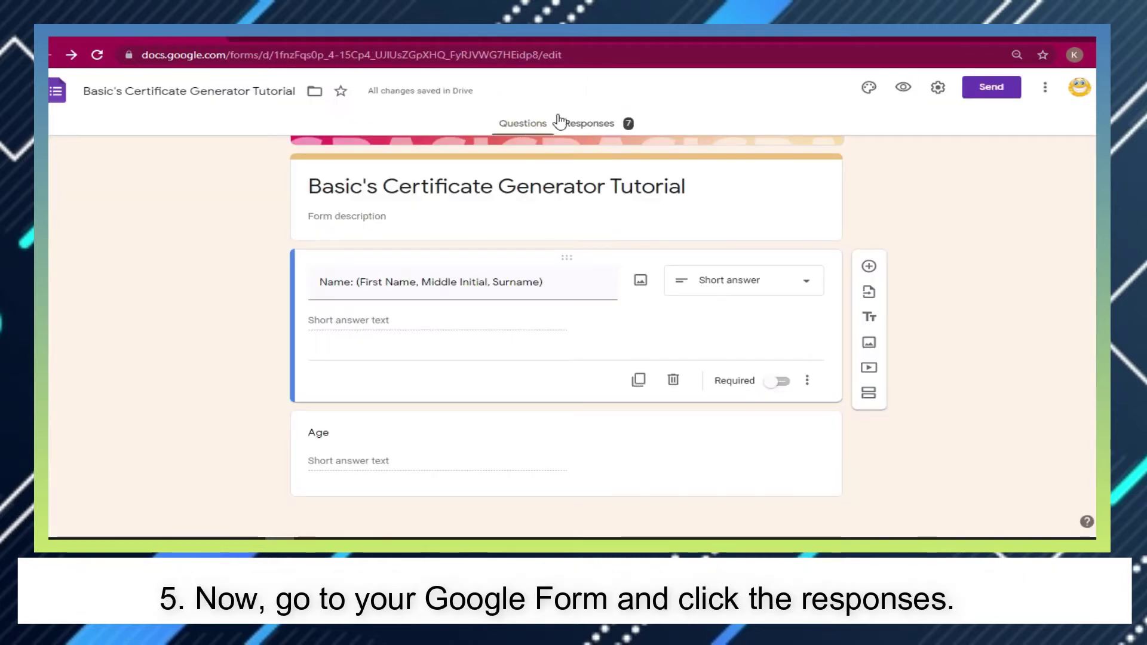
Send the 7 form responses to a new spreadsheet, "Basic's Certificate Generator Tutorial (Responses)"
{"action": "left_click", "coordinate": [601, 125]}
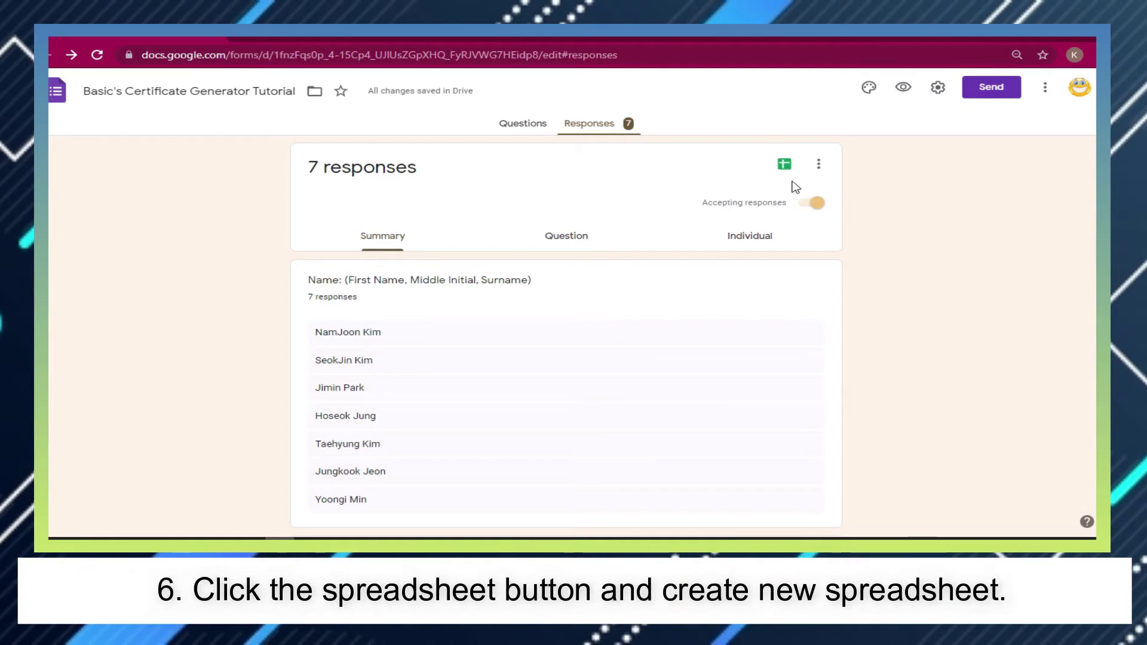
{"action": "left_click", "coordinate": [785, 165]}
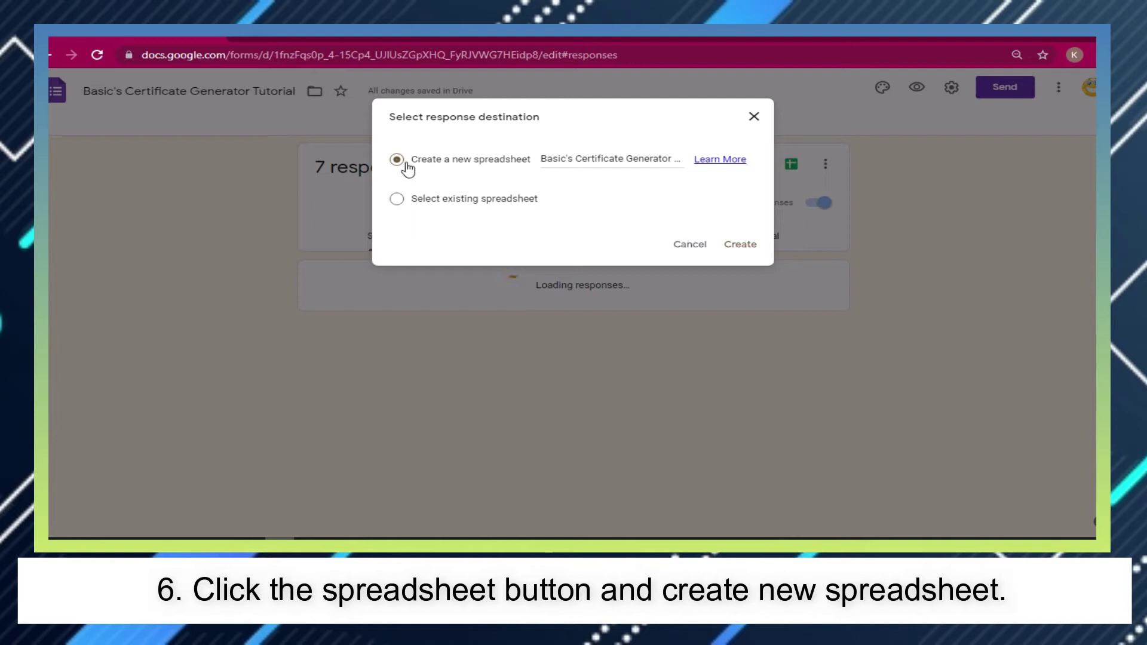
{"action": "left_click", "coordinate": [737, 248]}
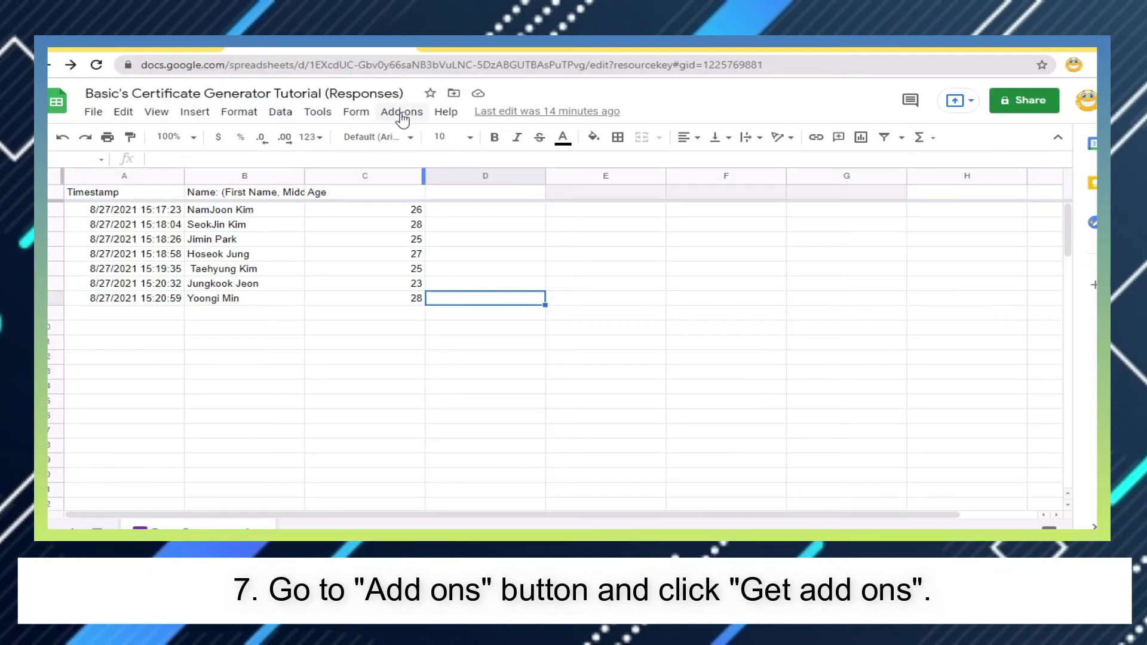
Search the Sheets add-on store for autocrat and open the Autocrat add-on page
{"action": "left_click", "coordinate": [405, 113]}
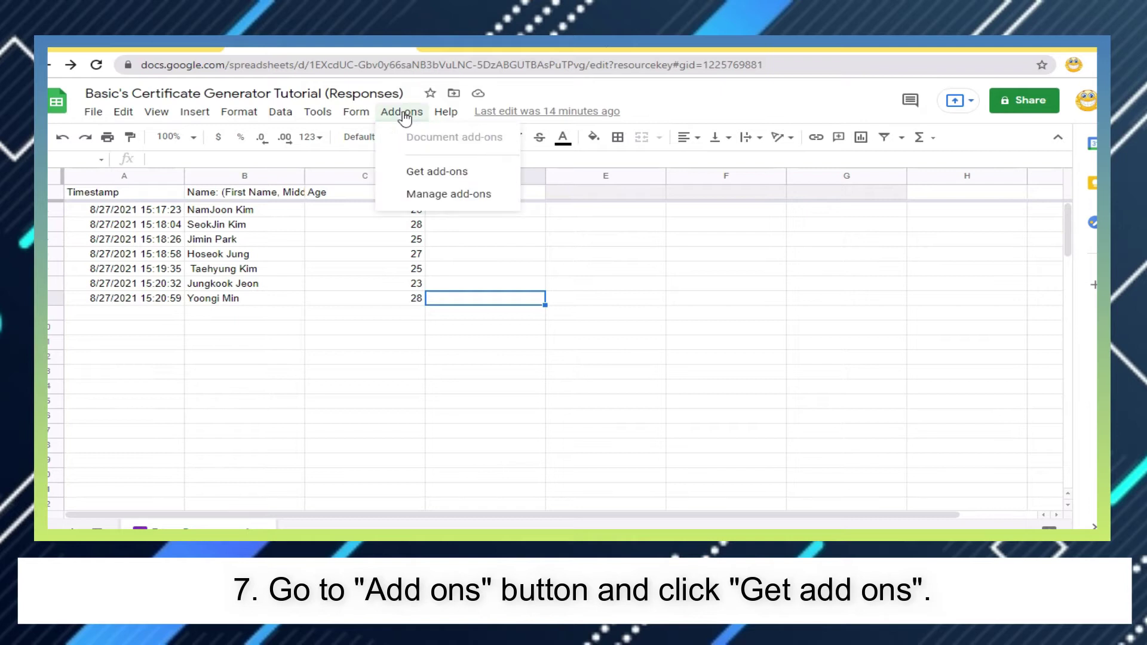
{"action": "left_click", "coordinate": [436, 172]}
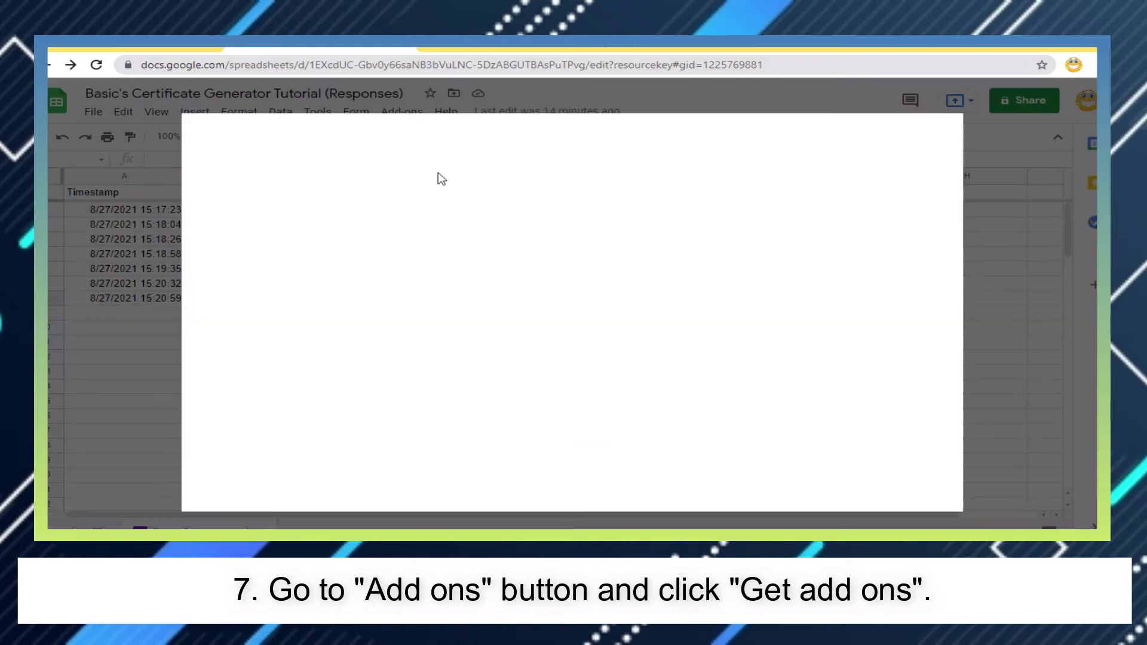
{"action": "type", "text": "autoc"}
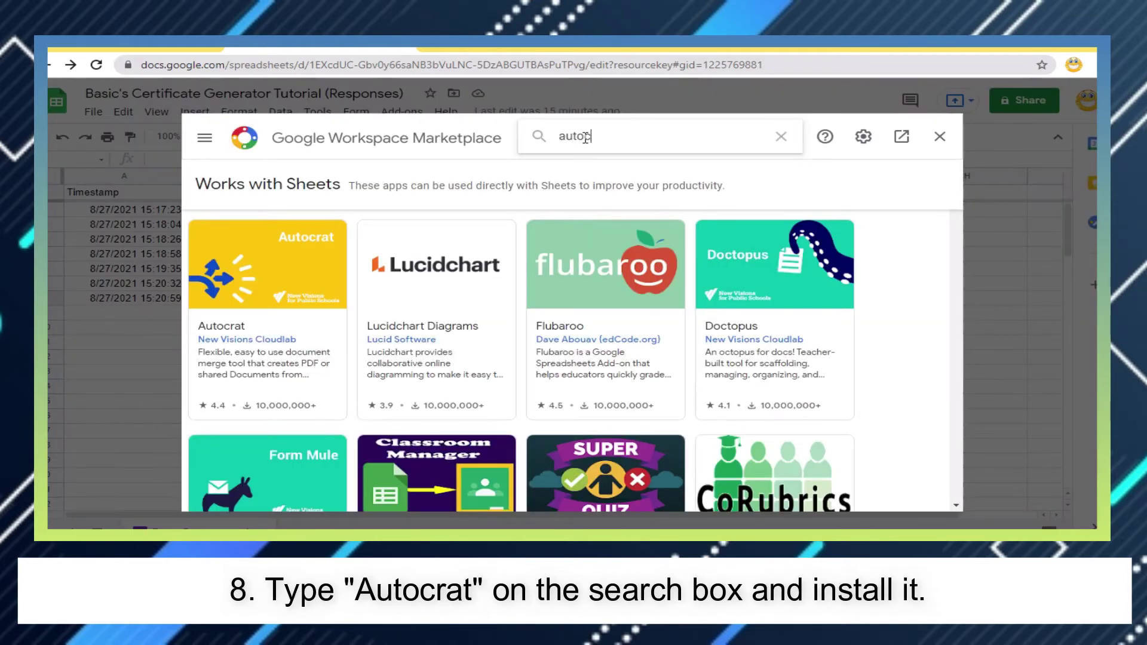
{"action": "type", "text": "rat"}
{"action": "key", "text": "Return"}
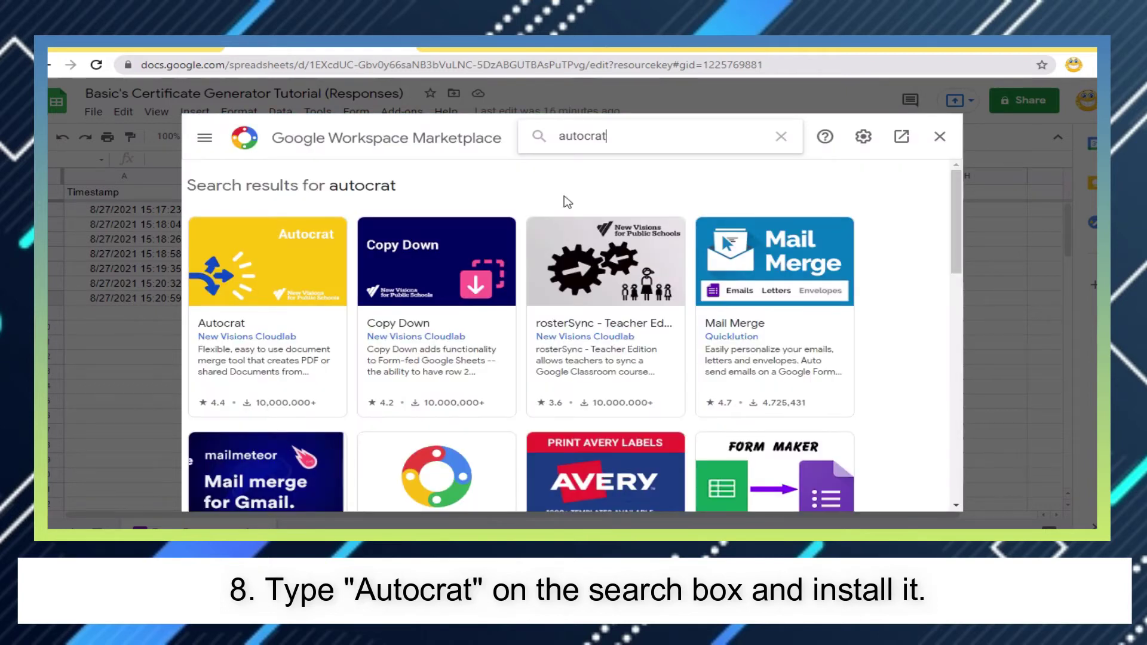
{"action": "left_click", "coordinate": [312, 254]}
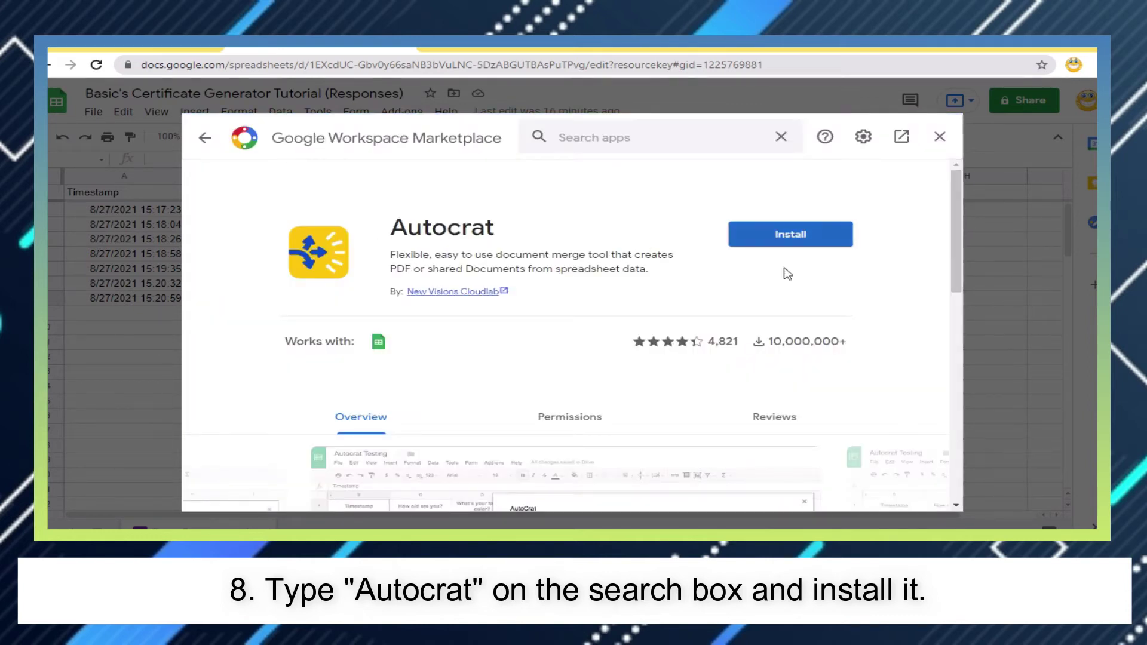
Install Autocrat, signing in with the Google account and allowing its permissions
{"action": "left_click", "coordinate": [771, 244]}
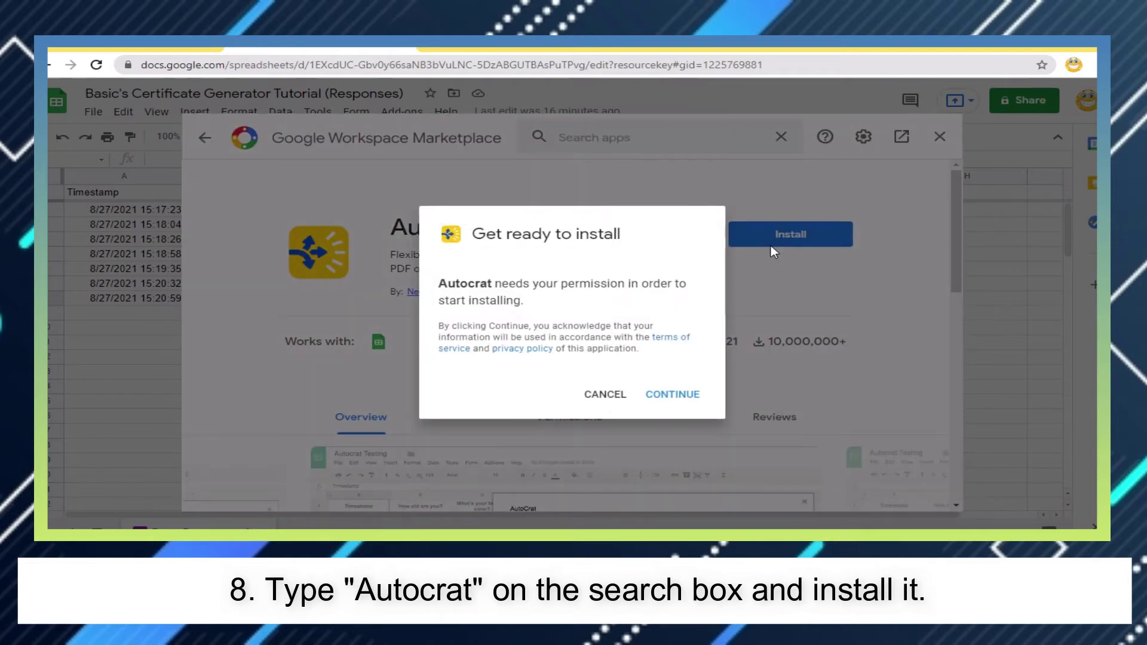
{"action": "left_click", "coordinate": [673, 398]}
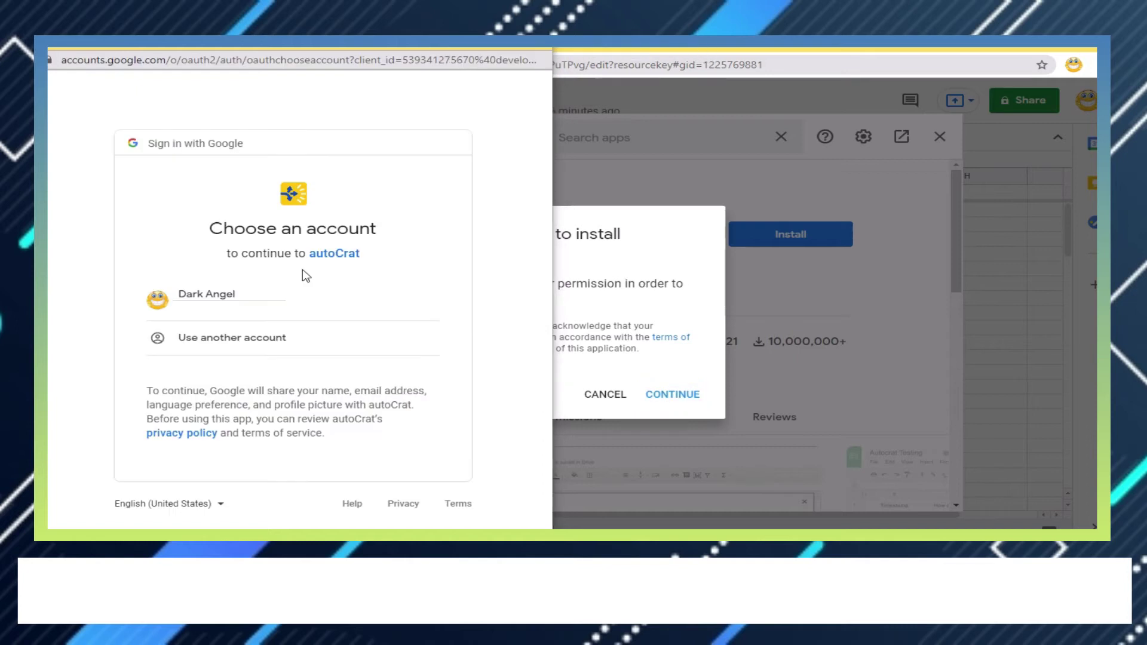
{"action": "left_click", "coordinate": [284, 302]}
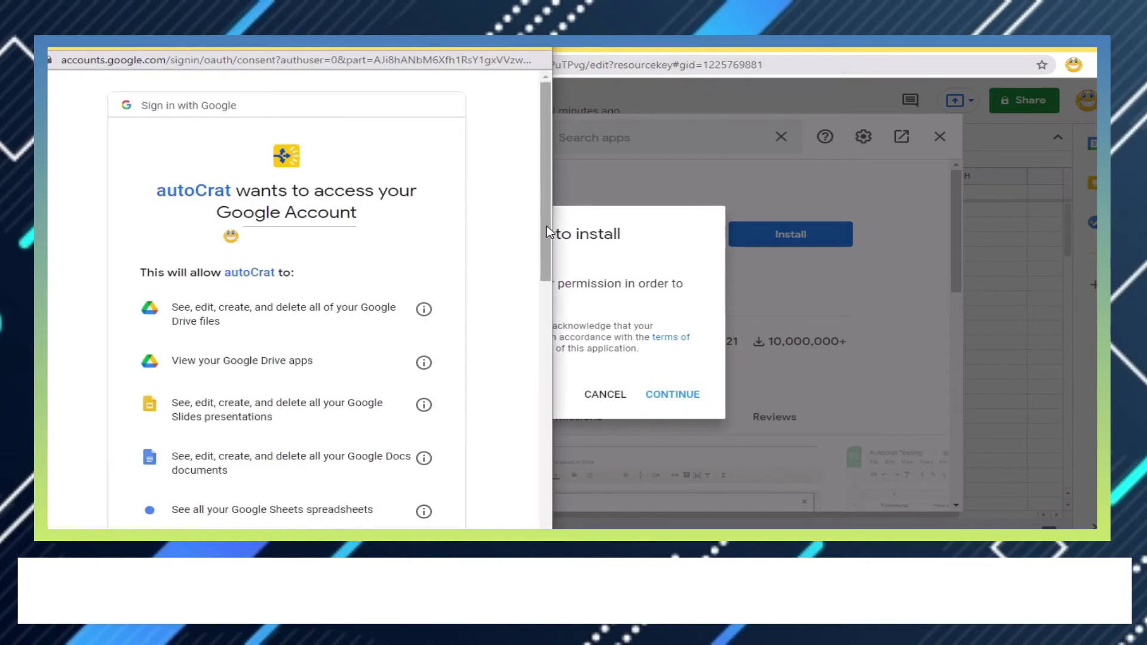
{"action": "left_click_drag", "start_coordinate": [549, 232], "coordinate": [550, 486]}
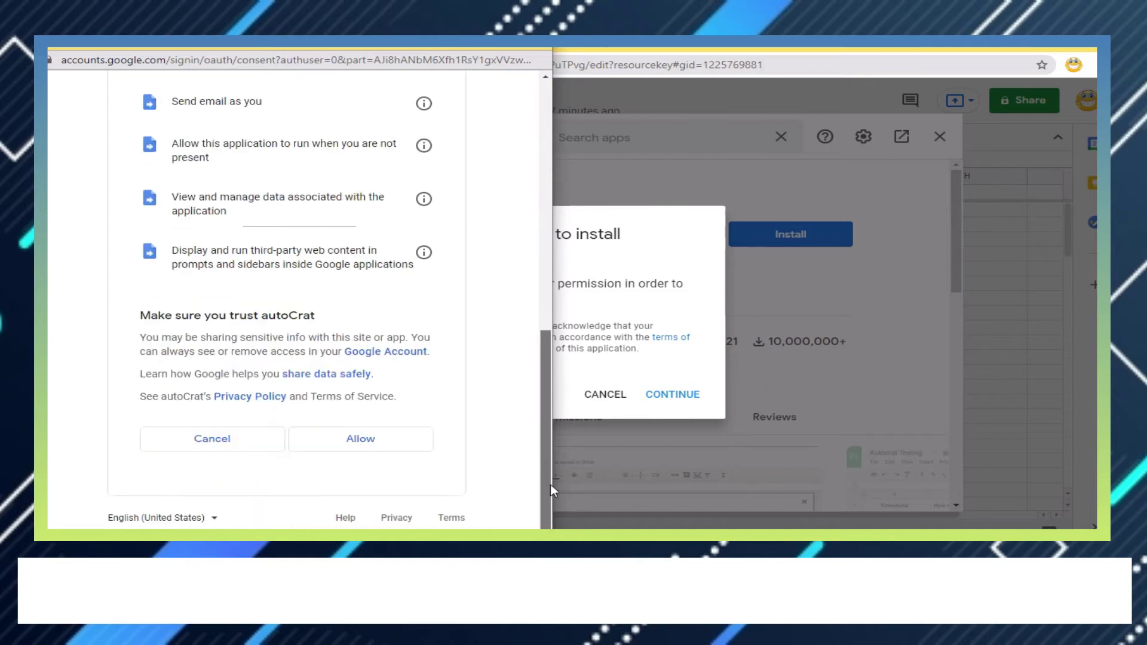
{"action": "left_click", "coordinate": [407, 449]}
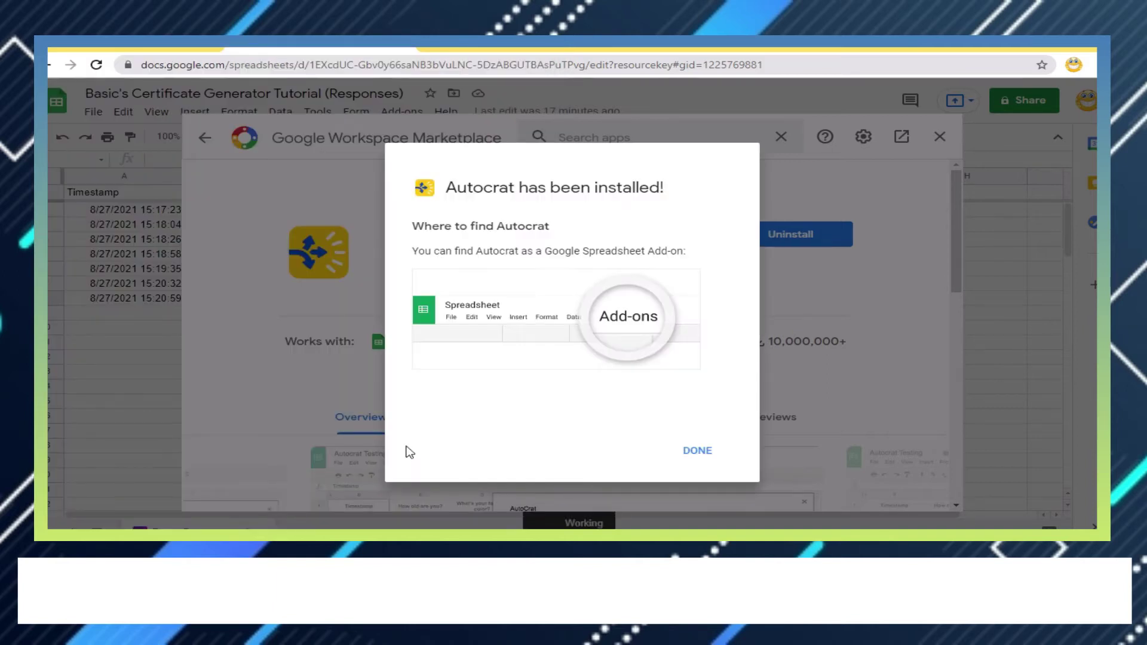
{"action": "left_click", "coordinate": [698, 451]}
Launch Autocrat from the Add-ons menu and create a new job named E-Certificate
{"action": "left_click", "coordinate": [940, 136]}
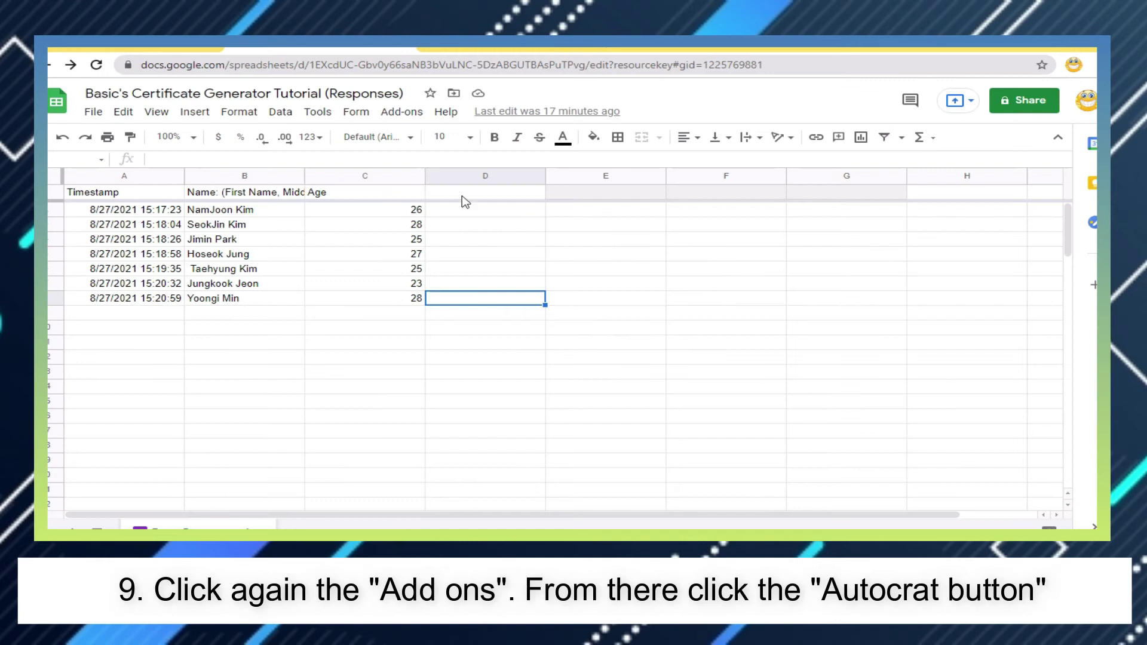
{"action": "left_click", "coordinate": [400, 115]}
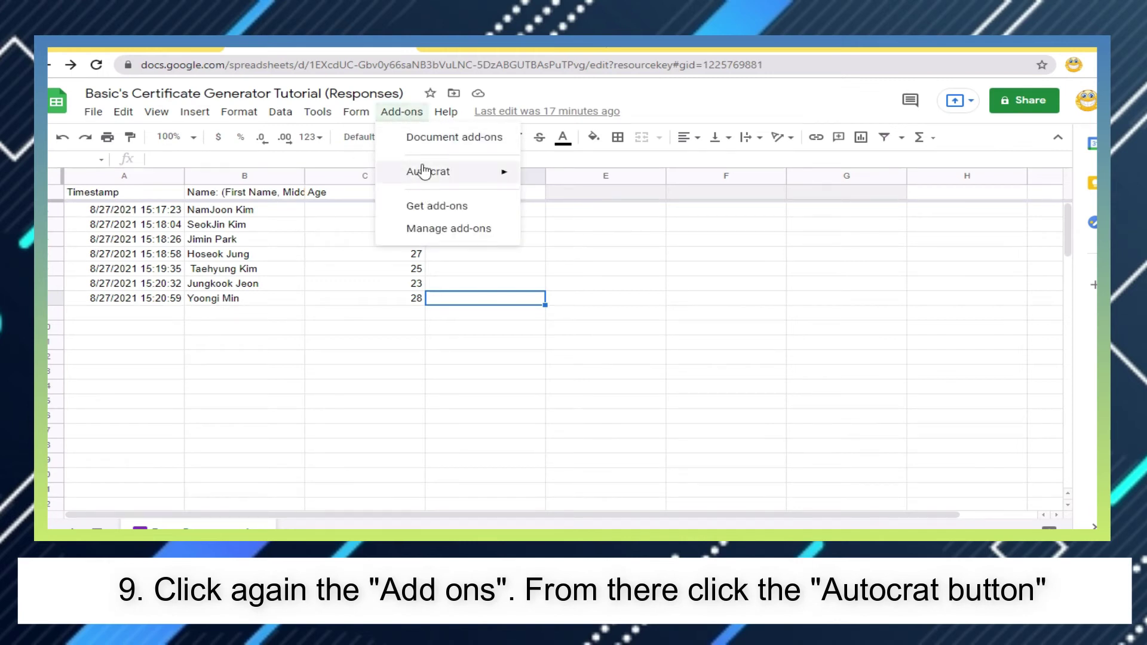
{"action": "mouse_move", "coordinate": [423, 172]}
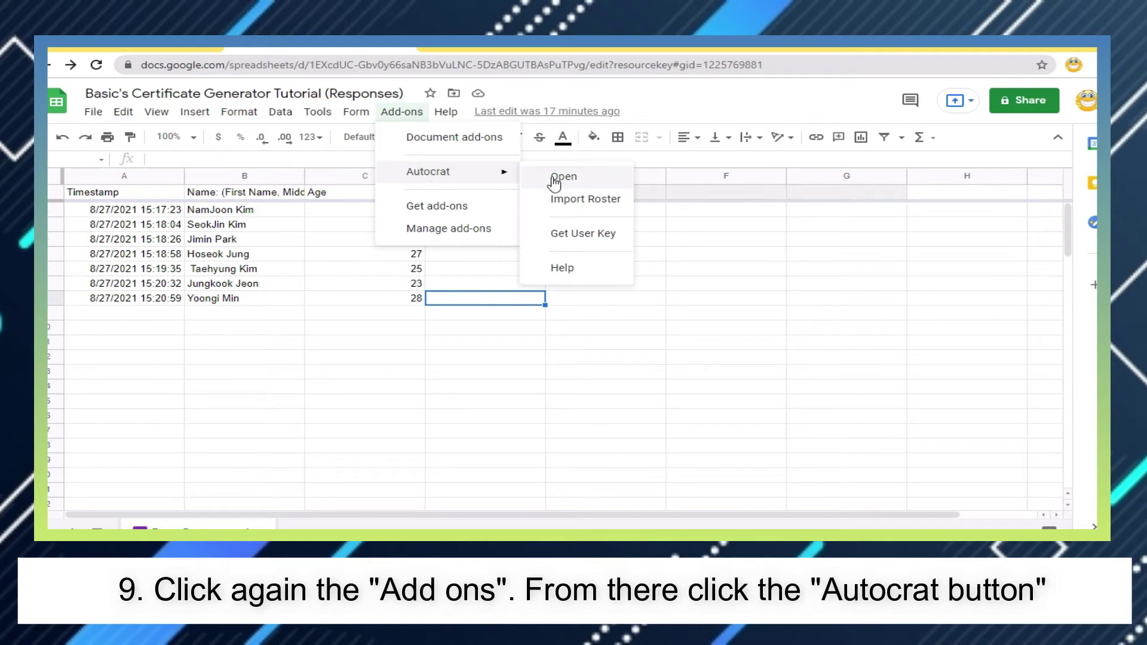
{"action": "left_click", "coordinate": [588, 182]}
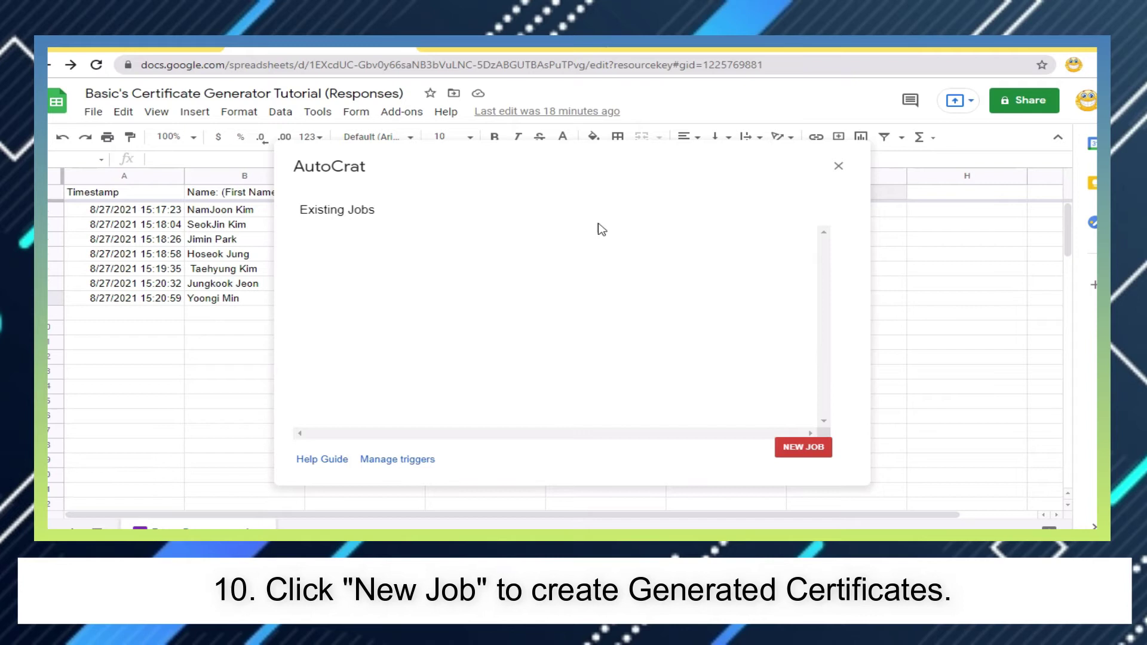
{"action": "left_click", "coordinate": [798, 448]}
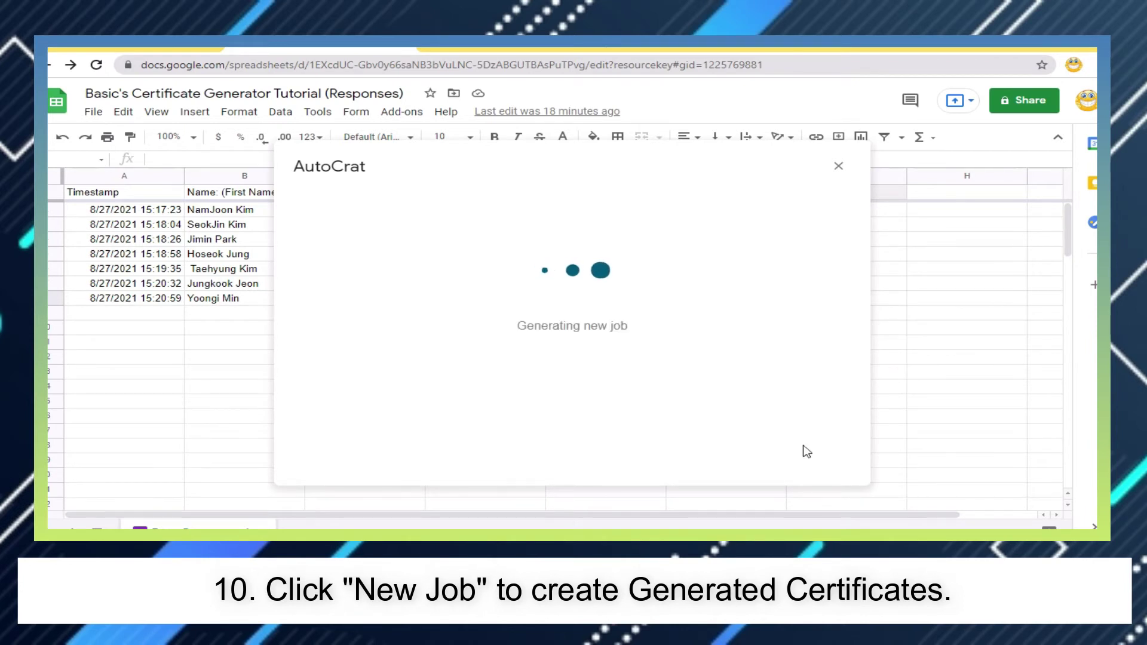
{"action": "left_click", "coordinate": [534, 259]}
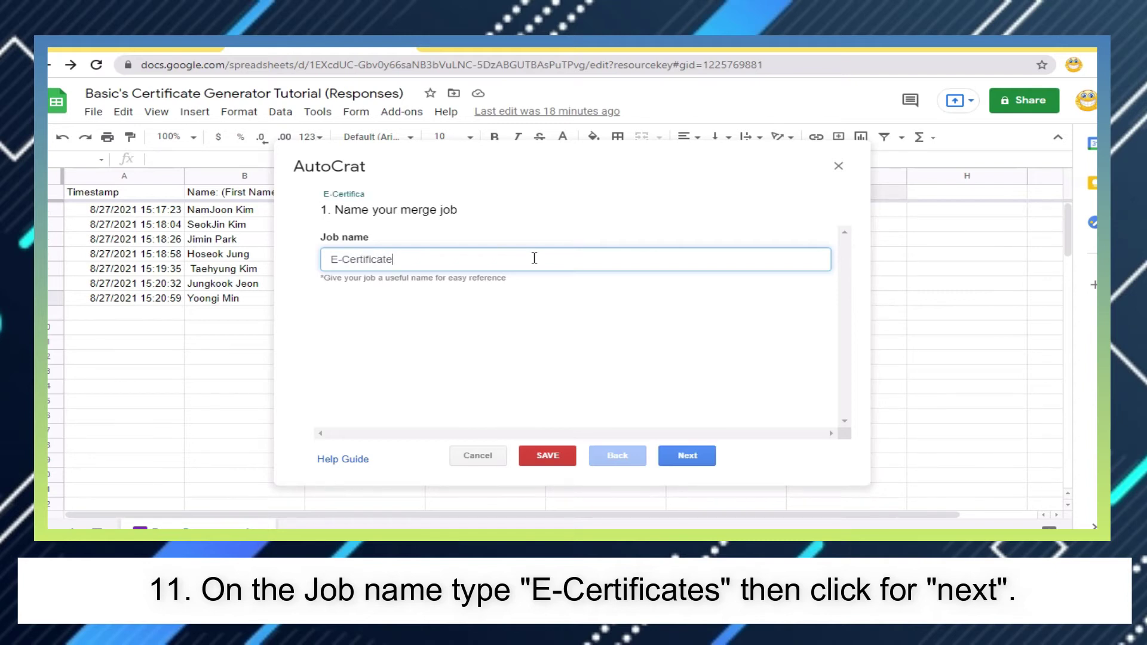
Choose the E-Certificate slides from Drive as the job's template and continue to source-data mapping
{"action": "left_click", "coordinate": [689, 457]}
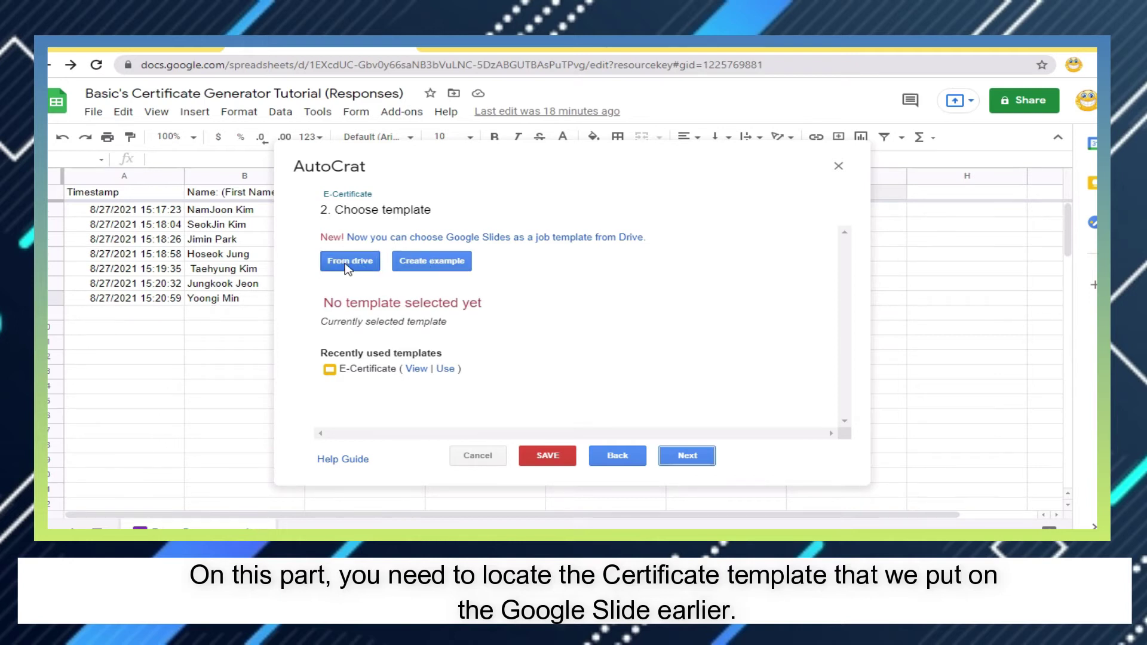
{"action": "left_click", "coordinate": [339, 212]}
{"action": "triple_click", "coordinate": [432, 213]}
{"action": "left_click", "coordinate": [449, 217]}
{"action": "triple_click", "coordinate": [438, 217]}
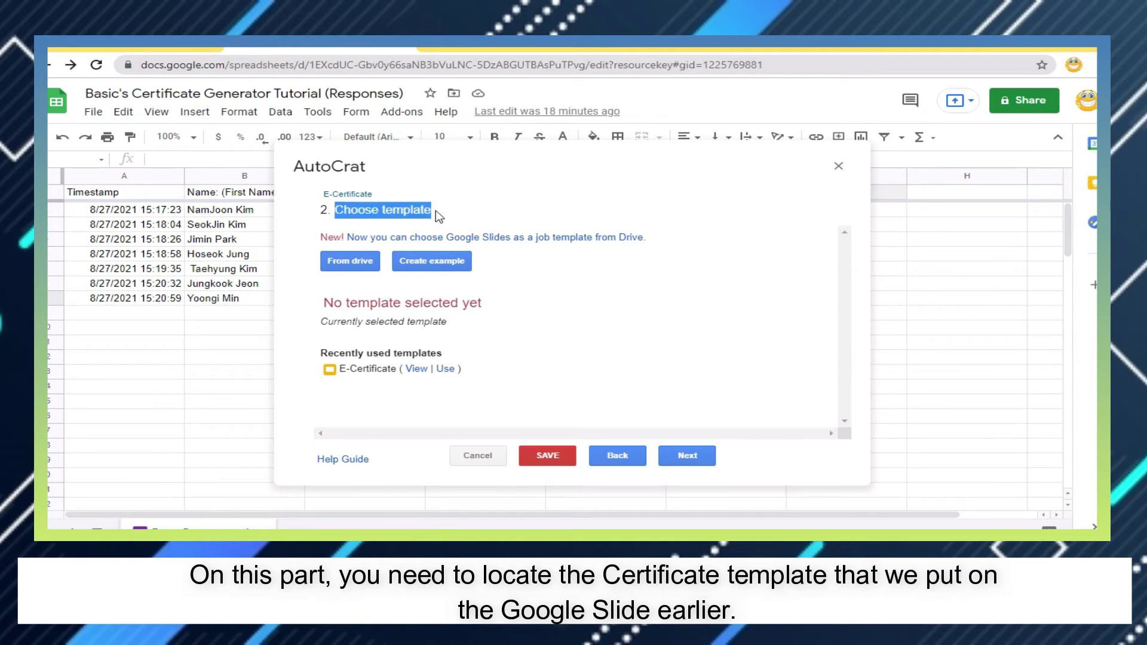
{"action": "left_click", "coordinate": [453, 218]}
{"action": "left_click", "coordinate": [351, 267]}
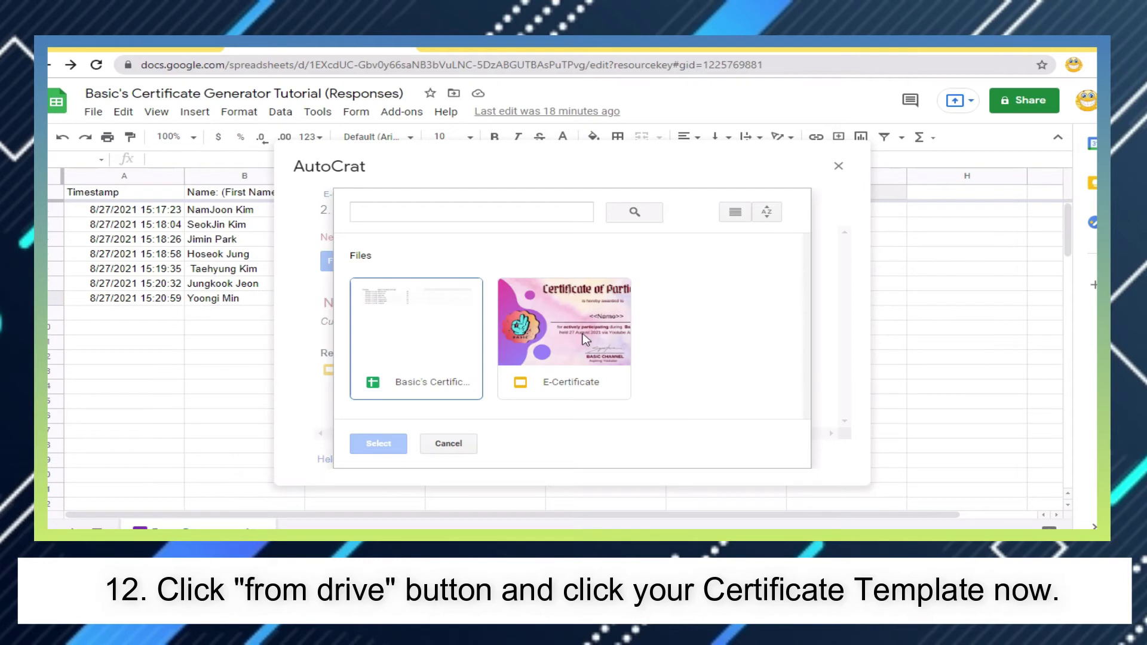
{"action": "left_click", "coordinate": [585, 344]}
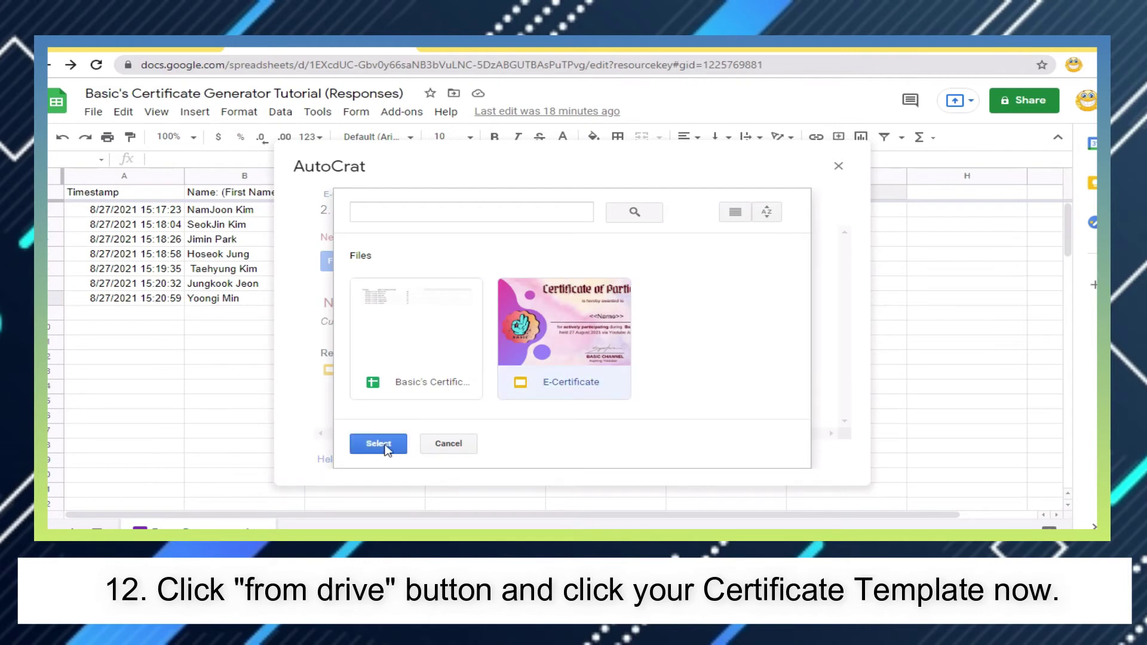
{"action": "left_click", "coordinate": [380, 444]}
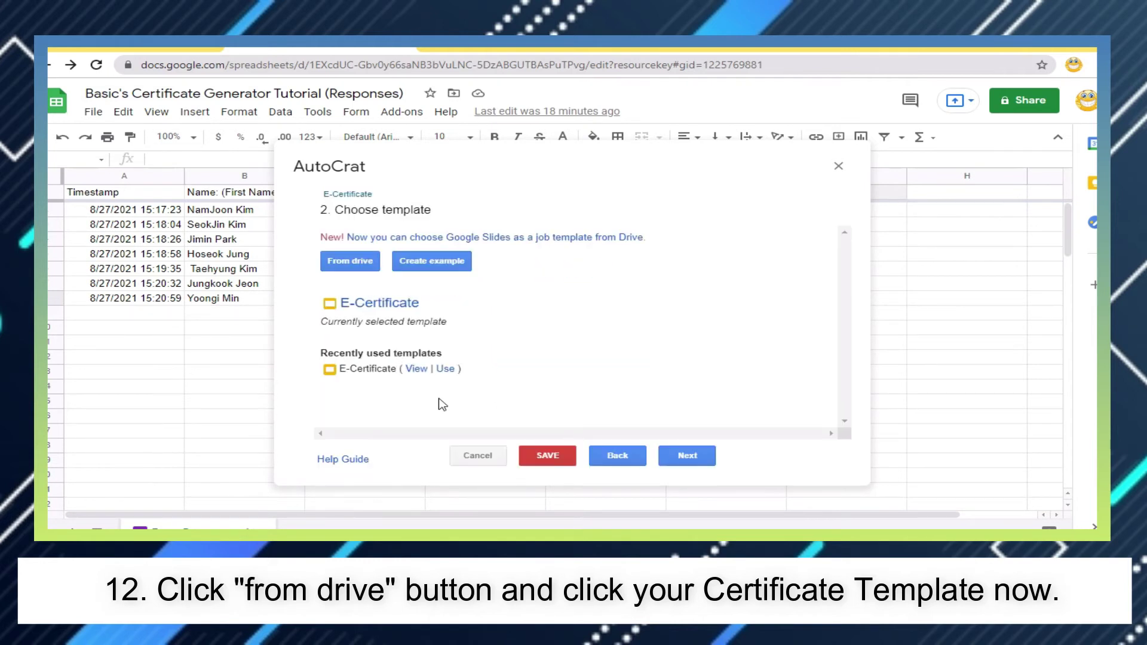
{"action": "left_click", "coordinate": [688, 459]}
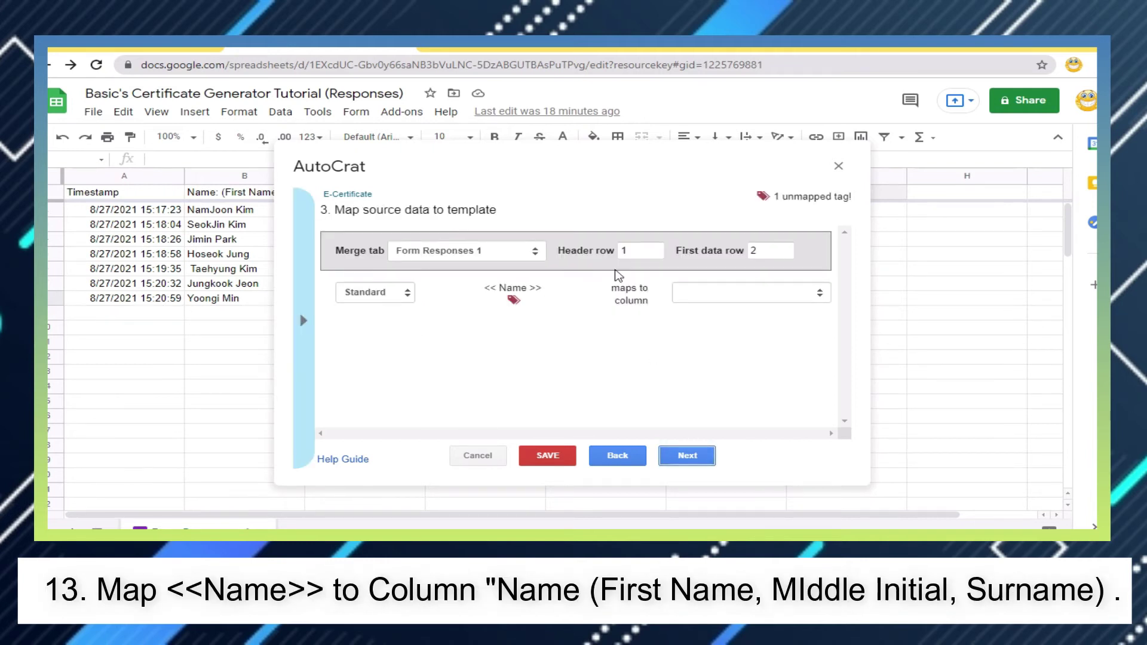
Map the <<Name>> template tag to the sheet's Name column
{"action": "left_click", "coordinate": [696, 299]}
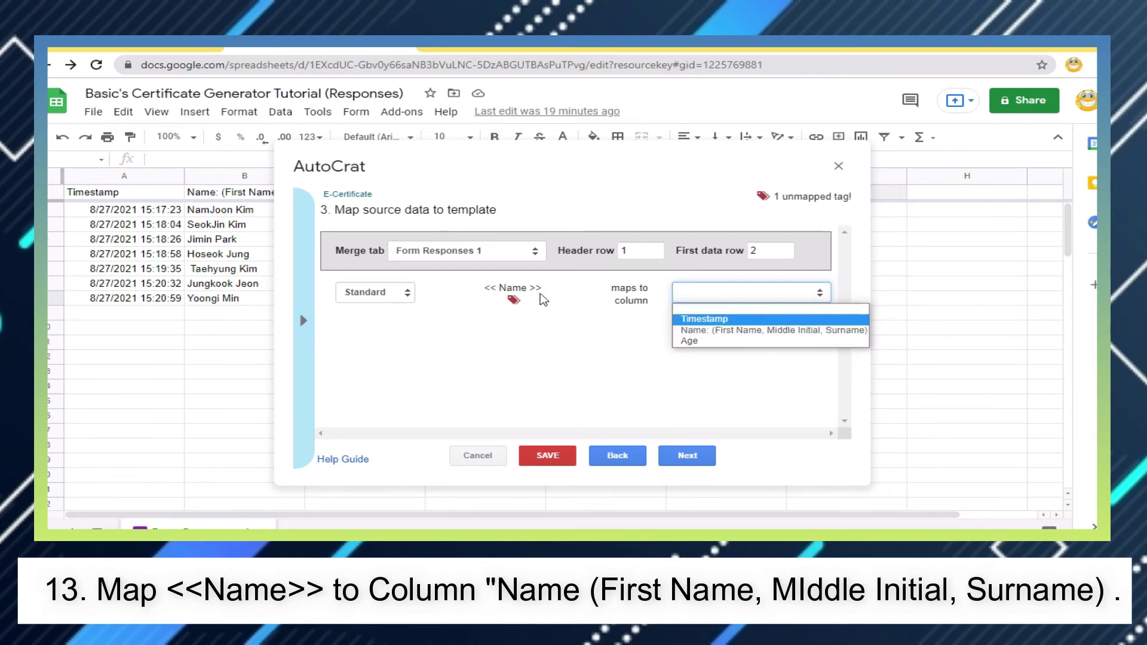
{"action": "left_click", "coordinate": [748, 331]}
{"action": "left_click", "coordinate": [687, 456]}
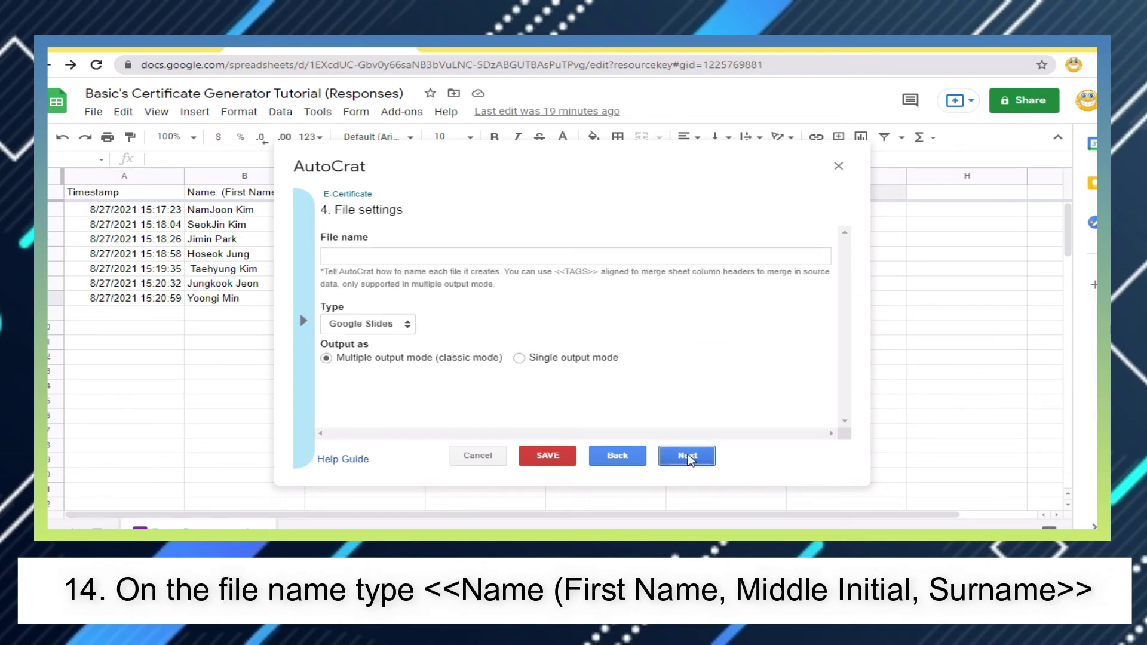
Set the output file name to <<Name: (First Name, Middle Initial, Surname)>>, copied from header B1
{"action": "left_click", "coordinate": [410, 258]}
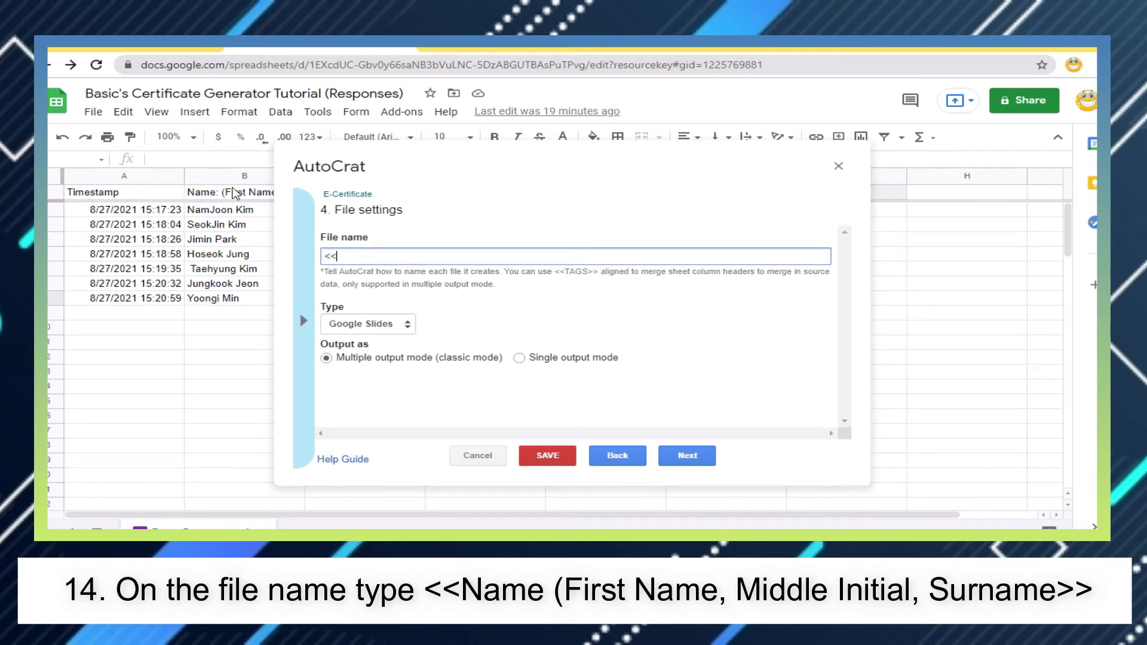
{"action": "type", "text": "<<"}
{"action": "left_click", "coordinate": [235, 191]}
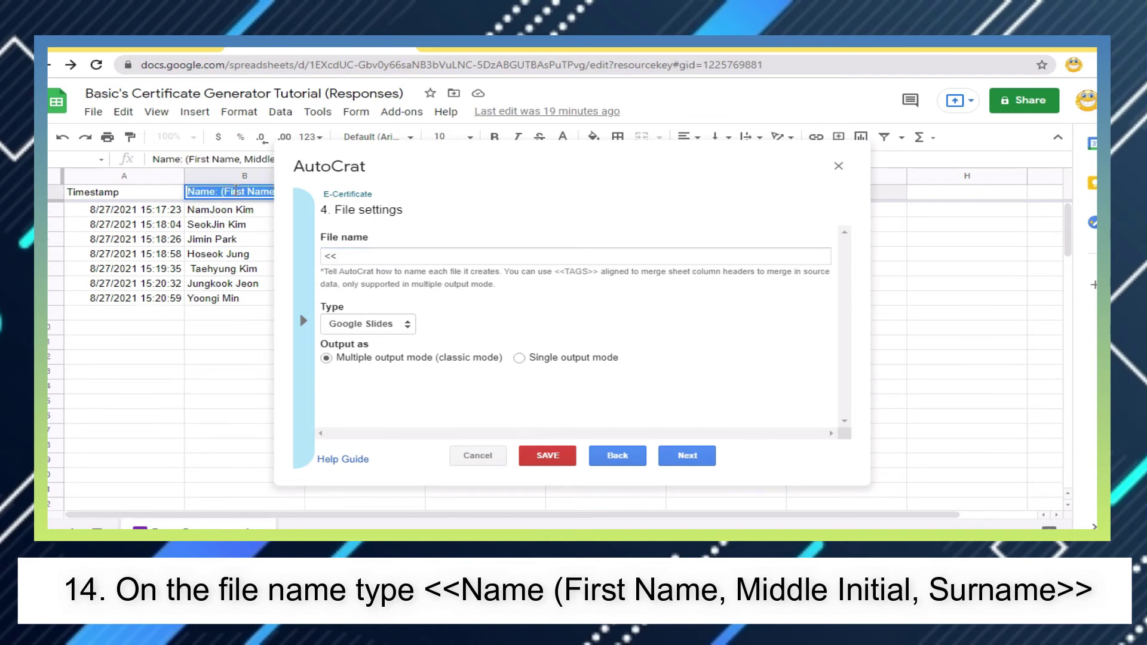
{"action": "right_click", "coordinate": [235, 191]}
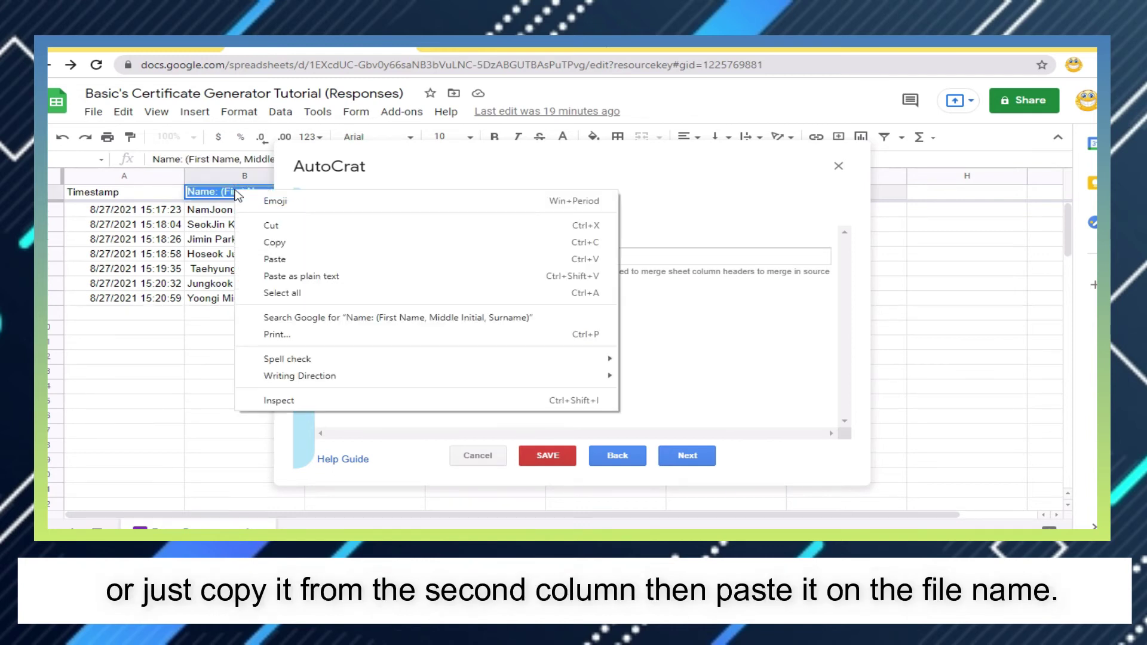
{"action": "left_click", "coordinate": [270, 246]}
{"action": "left_click", "coordinate": [344, 258]}
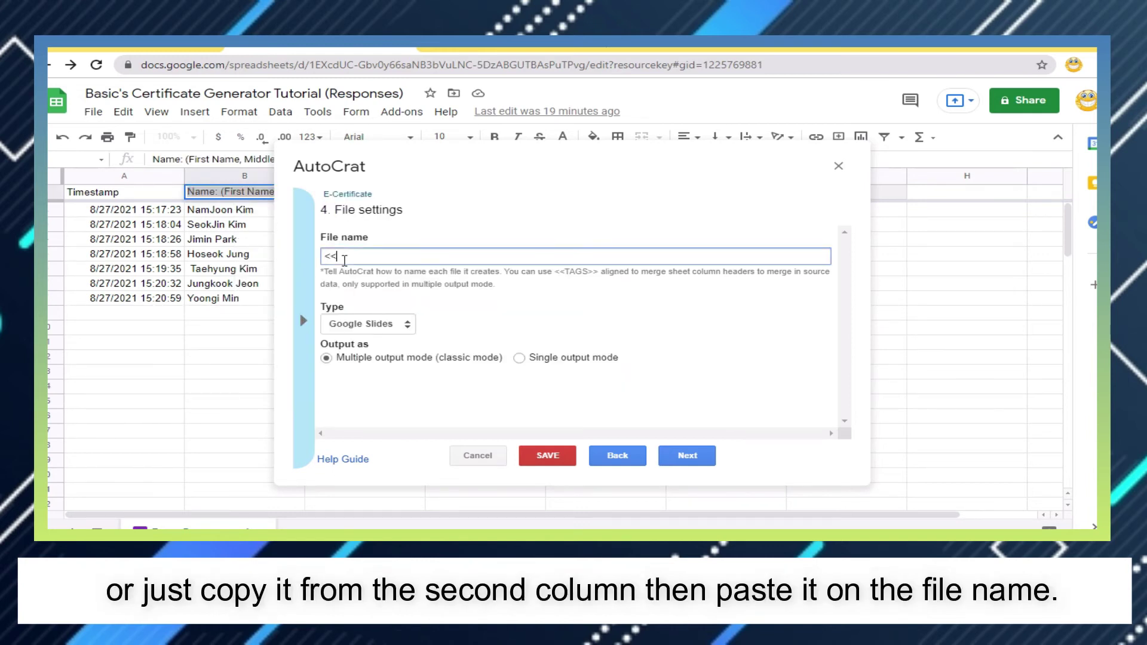
{"action": "key", "text": "ctrl+v"}
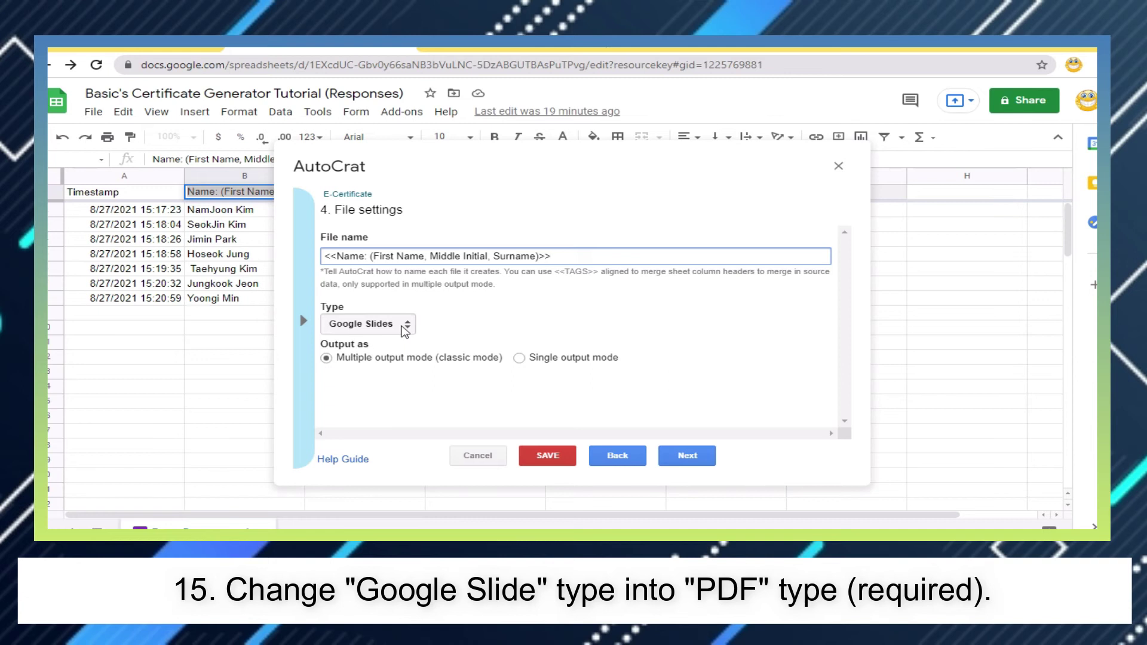
Make the output type PDF and remove My Drive from the destination folders
{"action": "left_click", "coordinate": [405, 327]}
{"action": "left_click", "coordinate": [399, 351]}
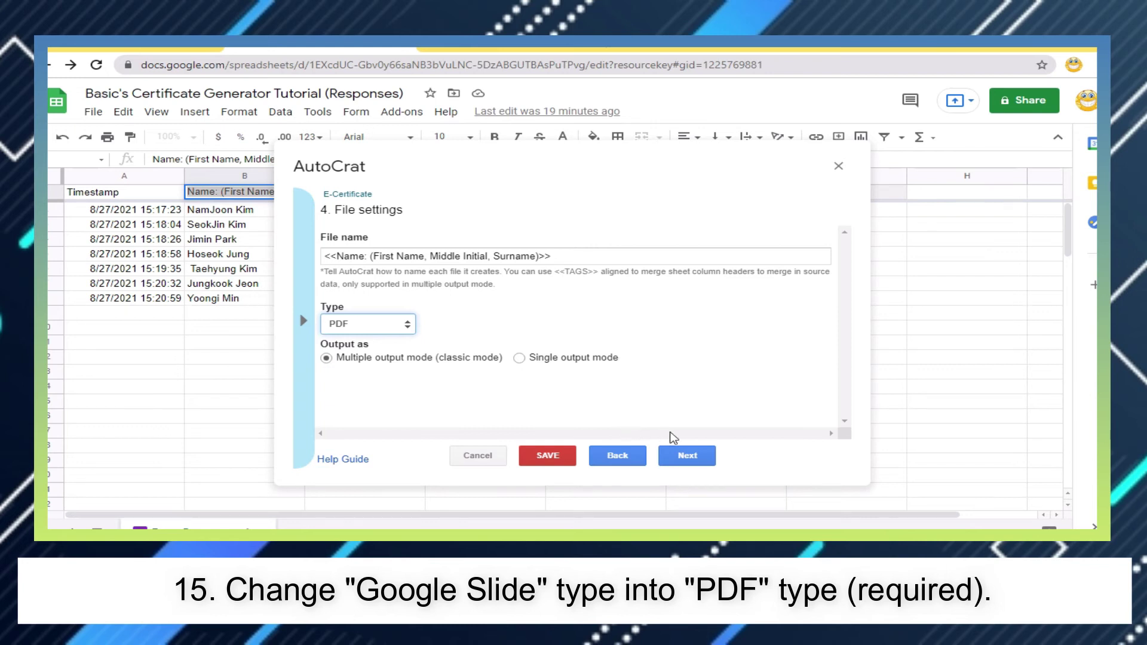
{"action": "left_click", "coordinate": [703, 462]}
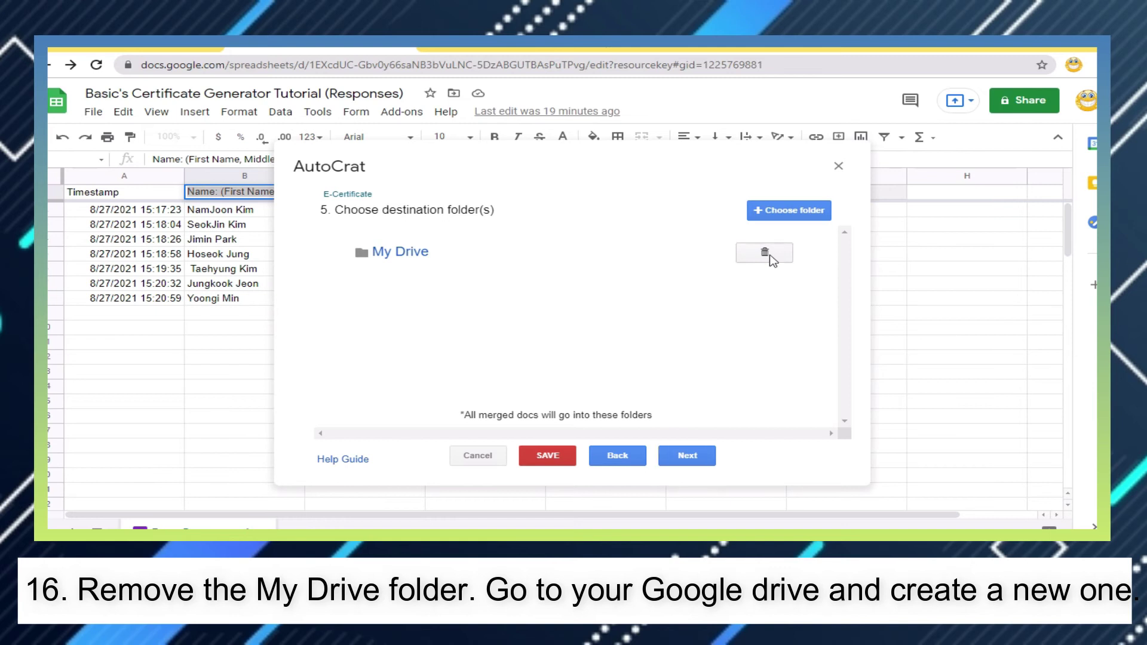
{"action": "left_click", "coordinate": [769, 255]}
{"action": "left_click", "coordinate": [802, 312]}
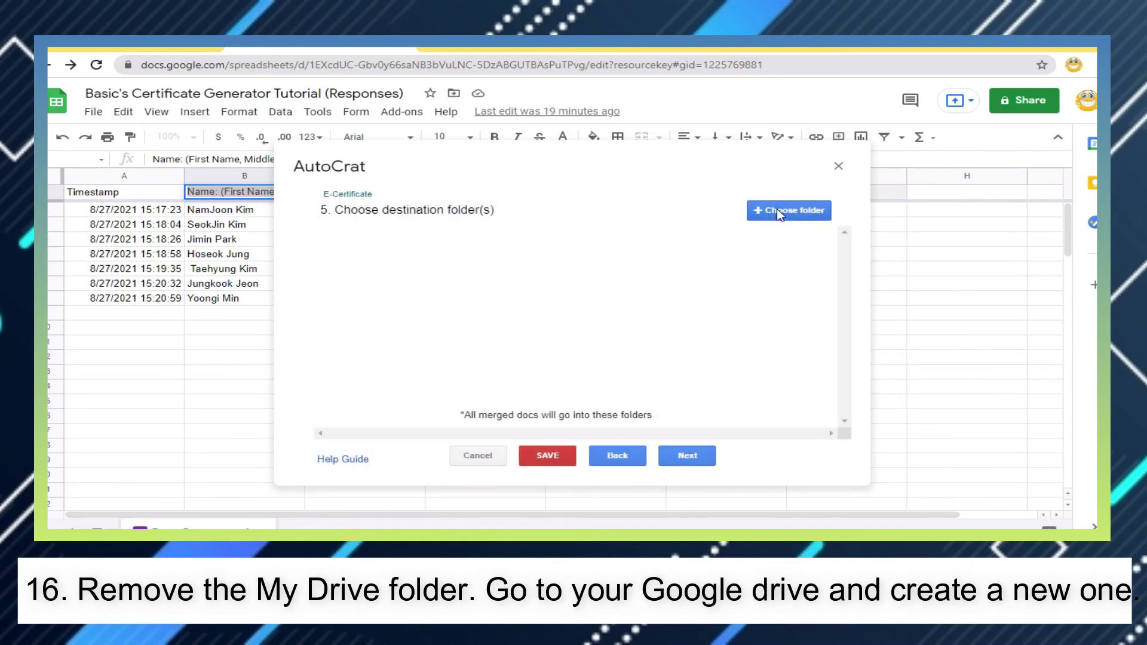
In the Drive tab, make a new My Drive folder named "E-Certificates for Webinar"
{"action": "left_click", "coordinate": [518, 49]}
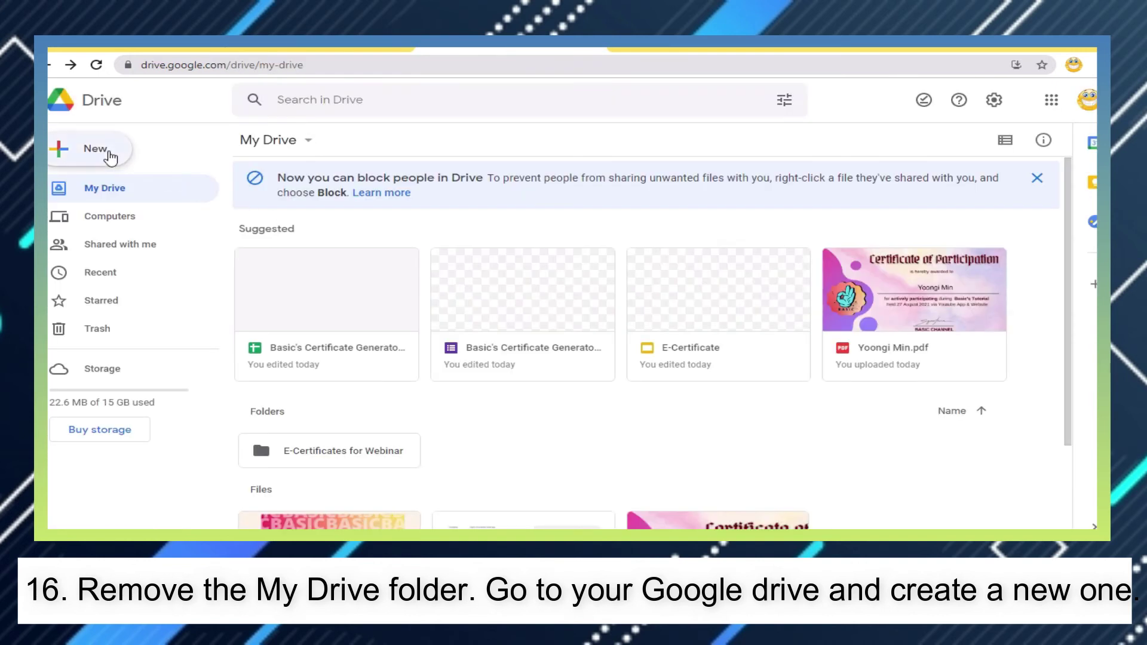
{"action": "left_click", "coordinate": [106, 153]}
{"action": "left_click", "coordinate": [108, 154]}
{"action": "type", "text": "E-Certificates for Webinar"}
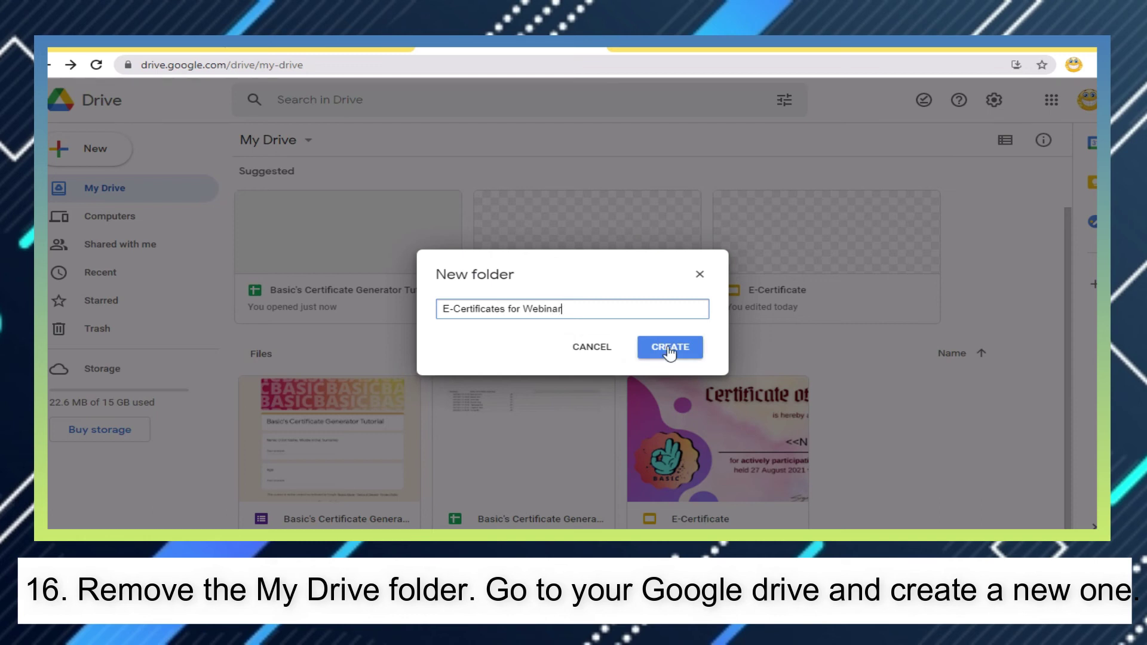
{"action": "left_click", "coordinate": [671, 348]}
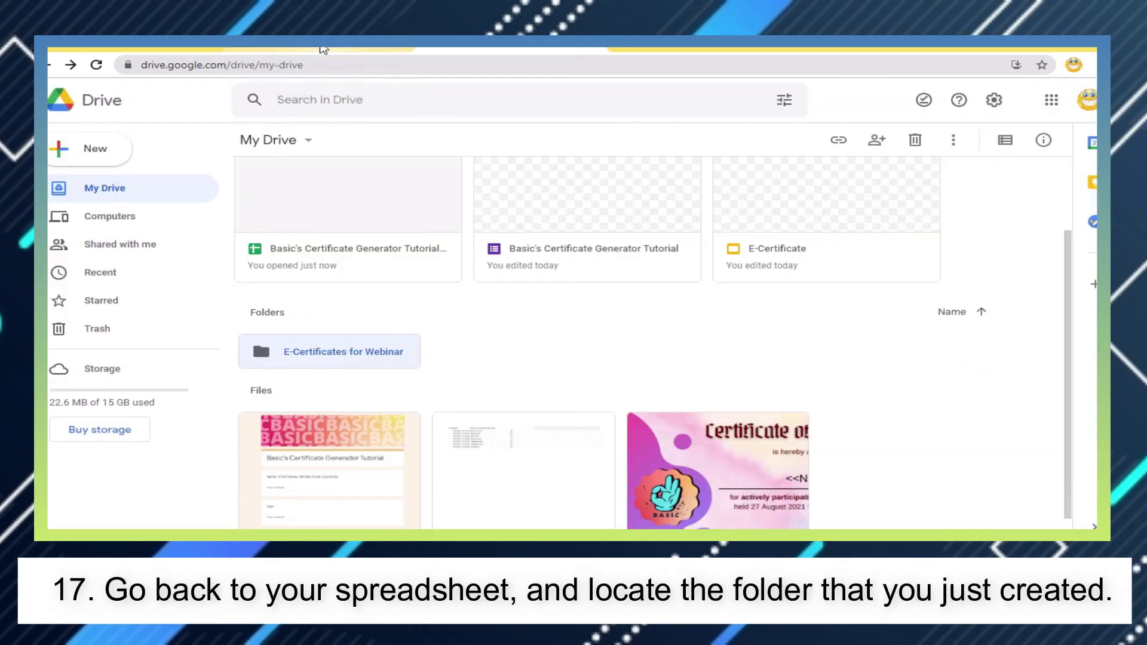
Pick the Drive folder E-Certificates for Webinar as the job's destination folder and continue
{"action": "left_click", "coordinate": [323, 49]}
{"action": "left_click", "coordinate": [789, 210]}
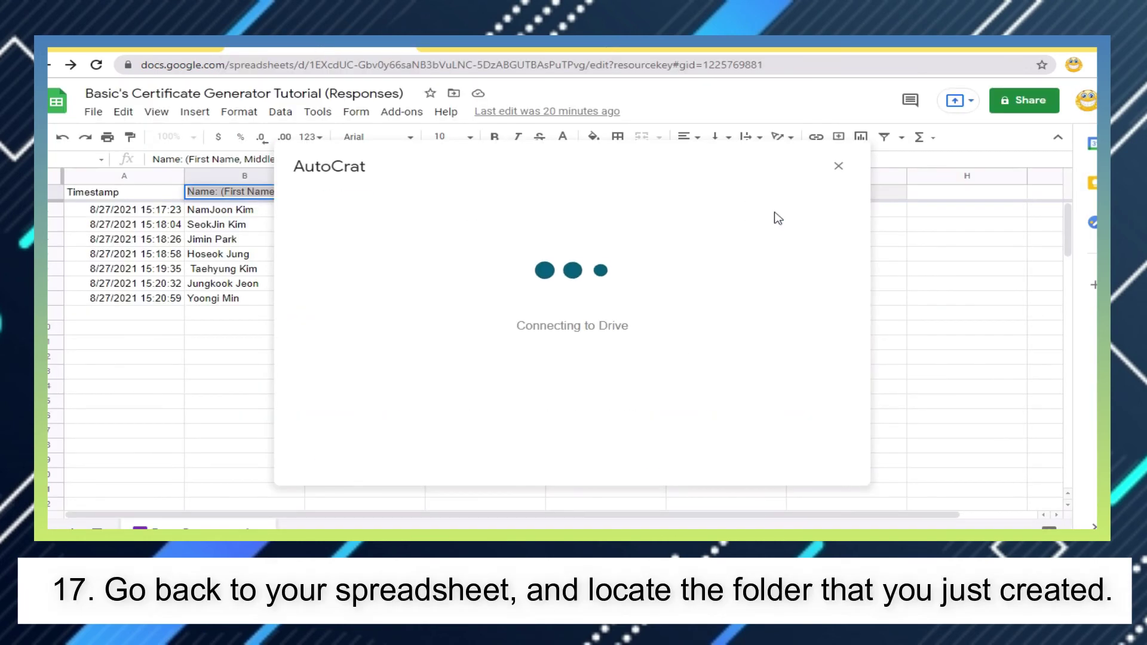
{"action": "left_click", "coordinate": [436, 306]}
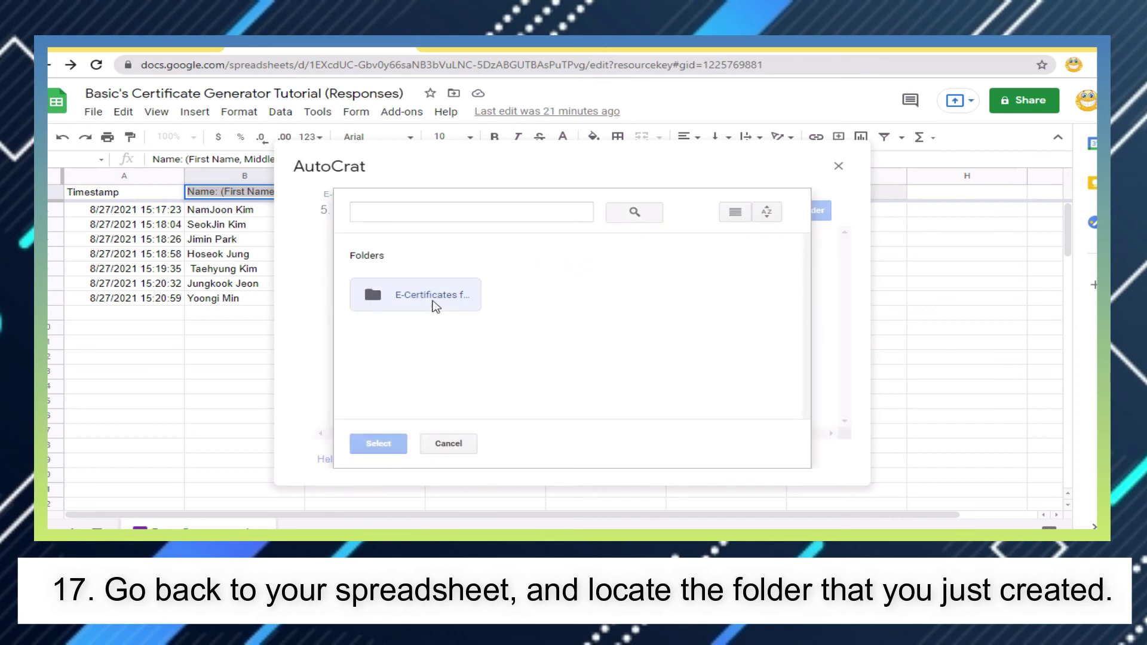
{"action": "left_click", "coordinate": [389, 445]}
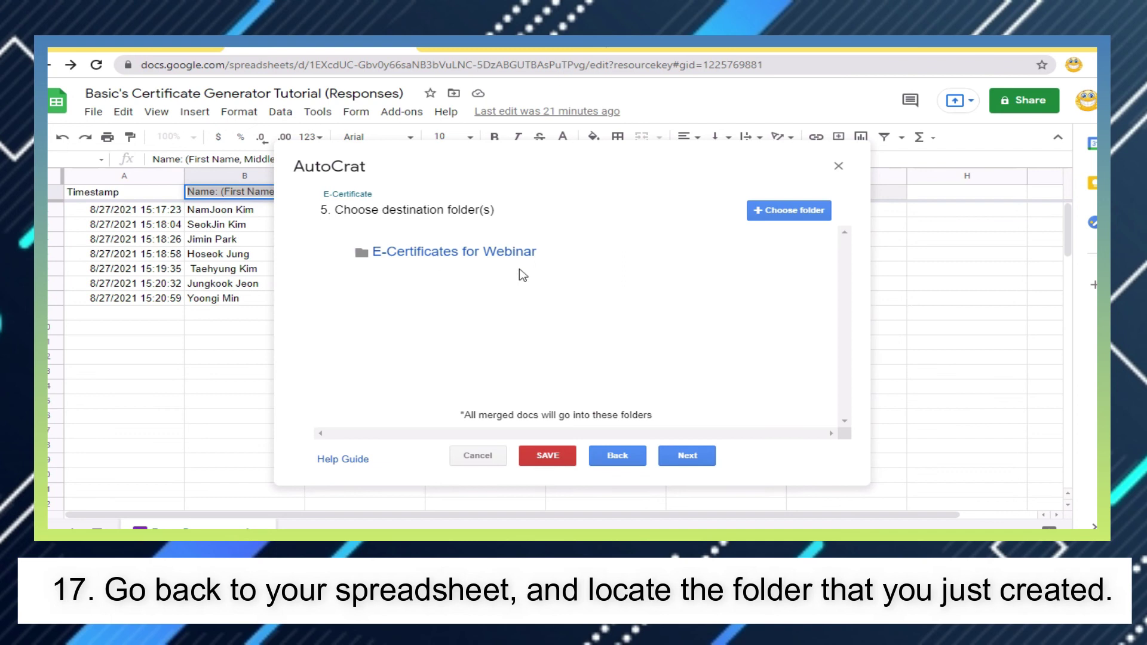
{"action": "left_click", "coordinate": [688, 456]}
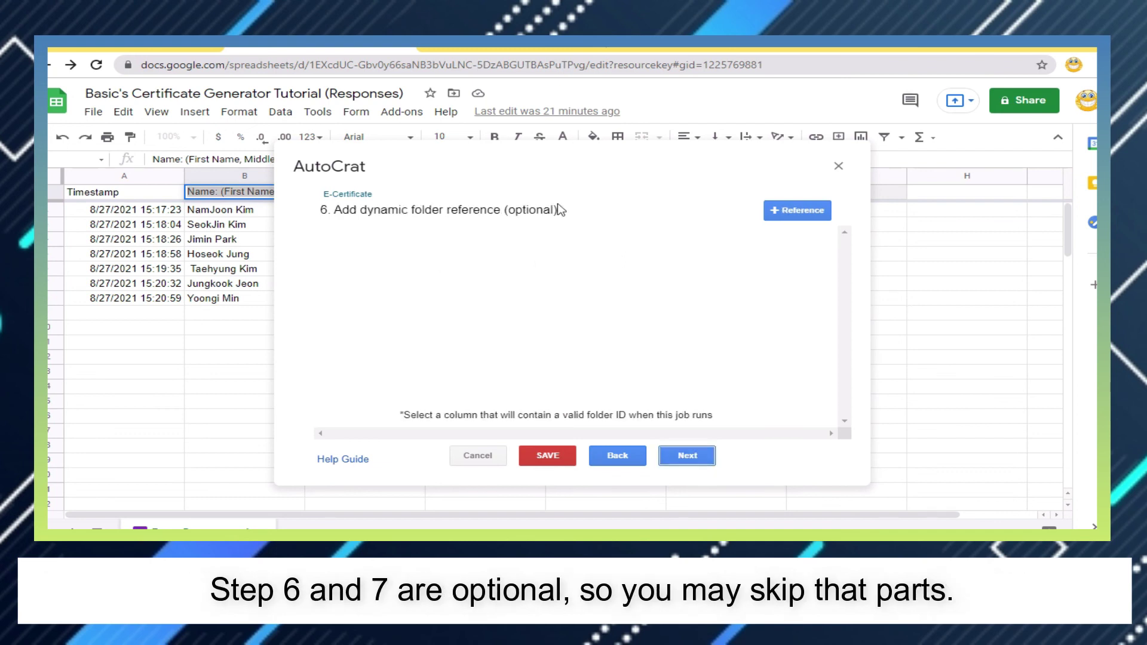
Skip the optional folder-reference and merge-condition steps, keep Share doc and triggers at No, then save
{"action": "left_click_drag", "start_coordinate": [509, 210], "coordinate": [557, 224]}
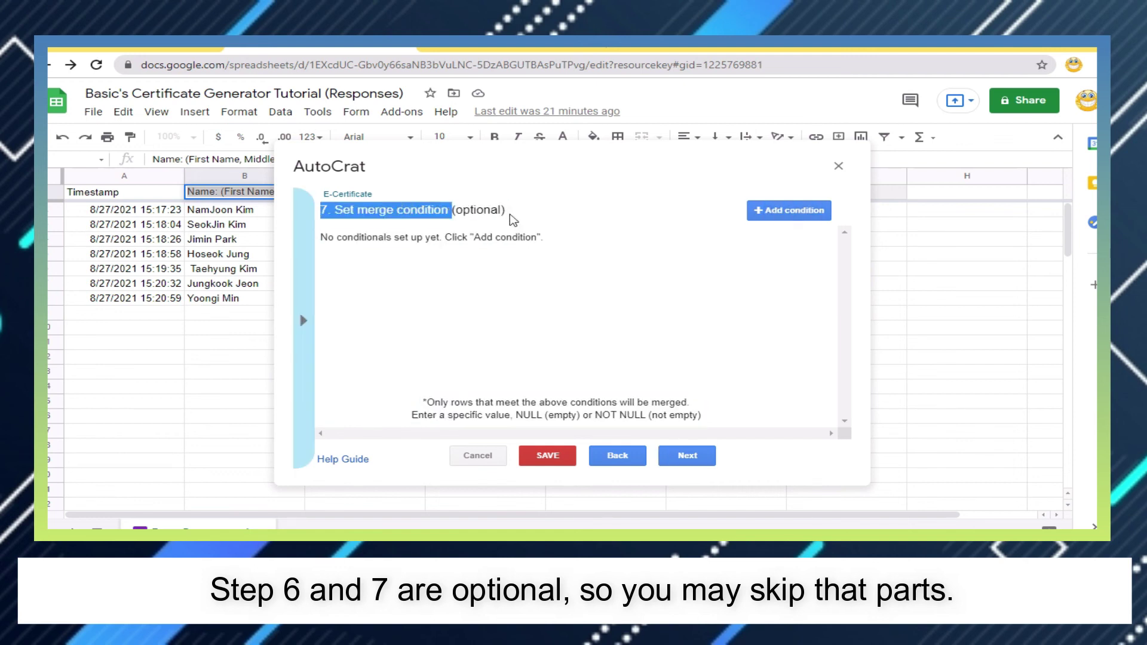
{"action": "left_click_drag", "start_coordinate": [452, 210], "coordinate": [514, 213]}
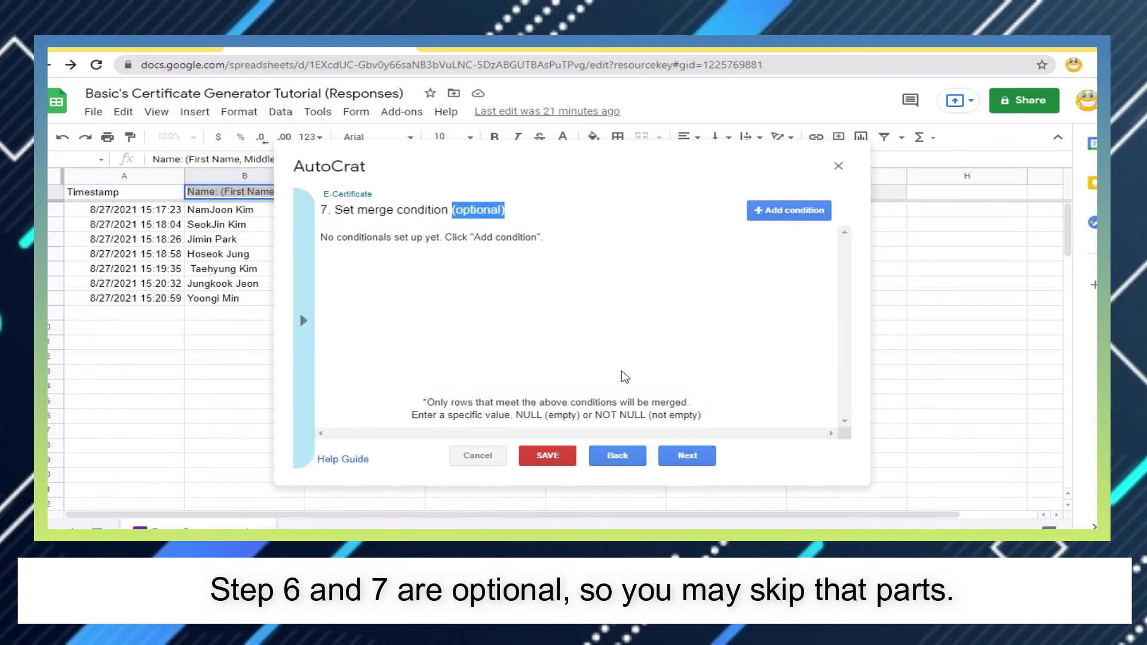
{"action": "left_click", "coordinate": [678, 459]}
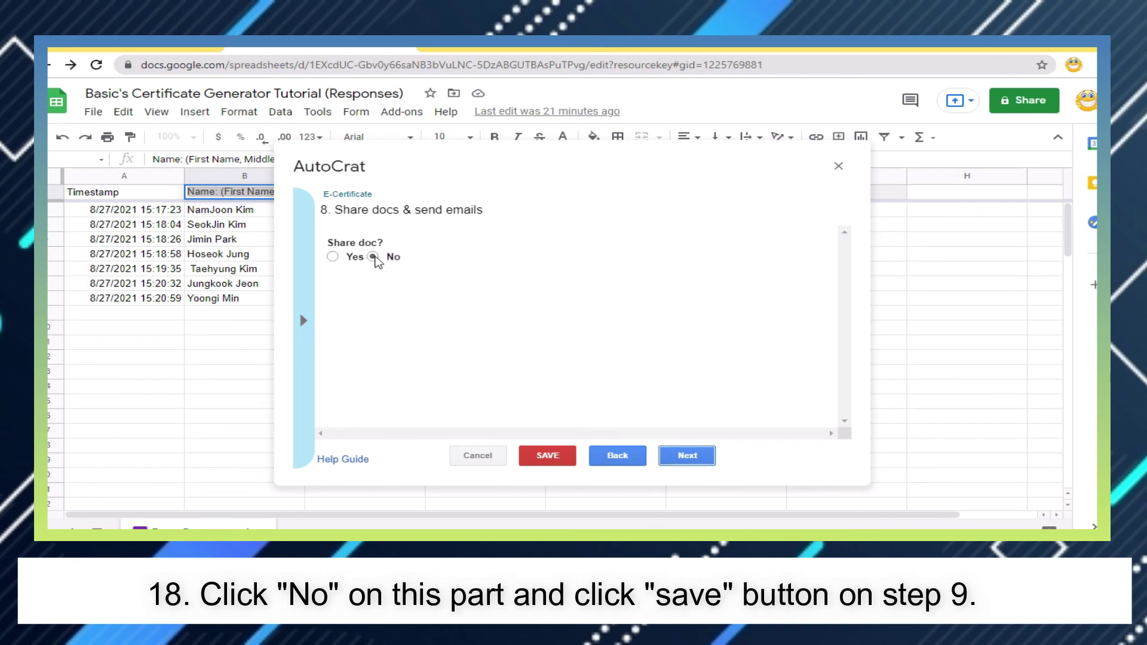
{"action": "left_click", "coordinate": [685, 460]}
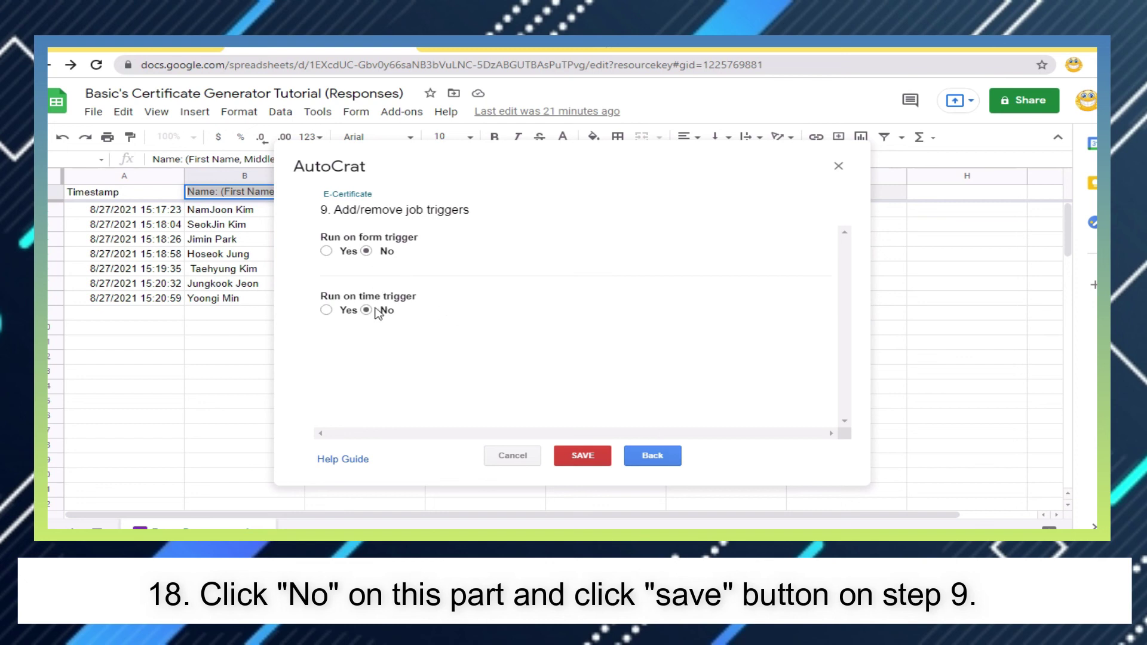
{"action": "left_click", "coordinate": [583, 459]}
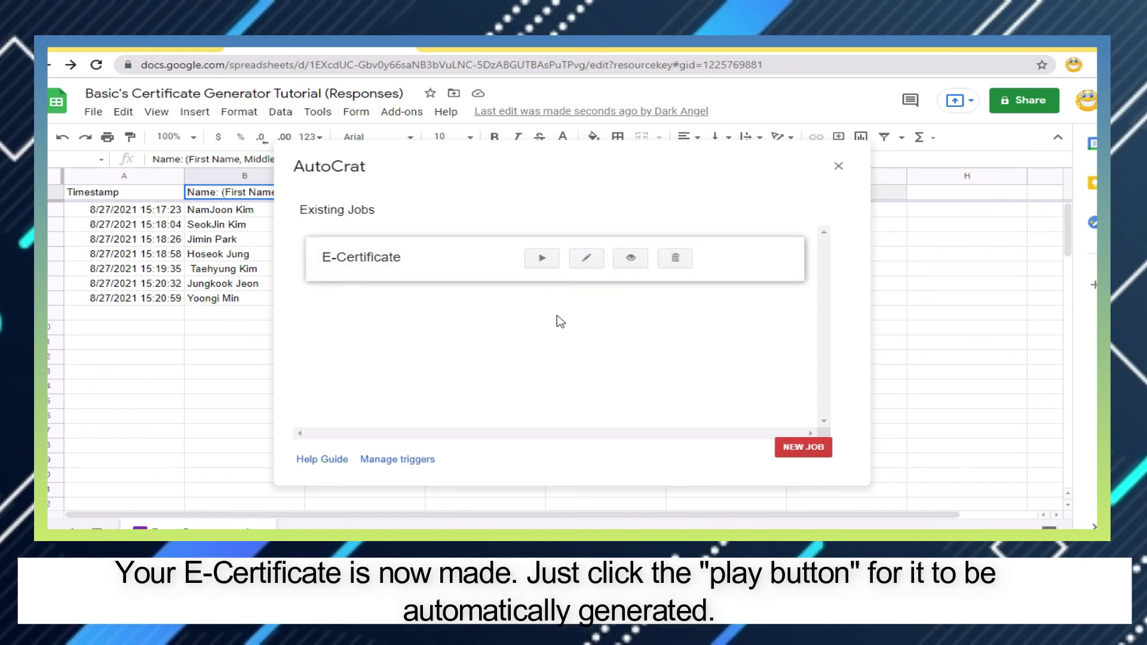
Run the E-Certificate job and open E-Certificates for Webinar to see the seven certificate PDFs
{"action": "left_click", "coordinate": [543, 261]}
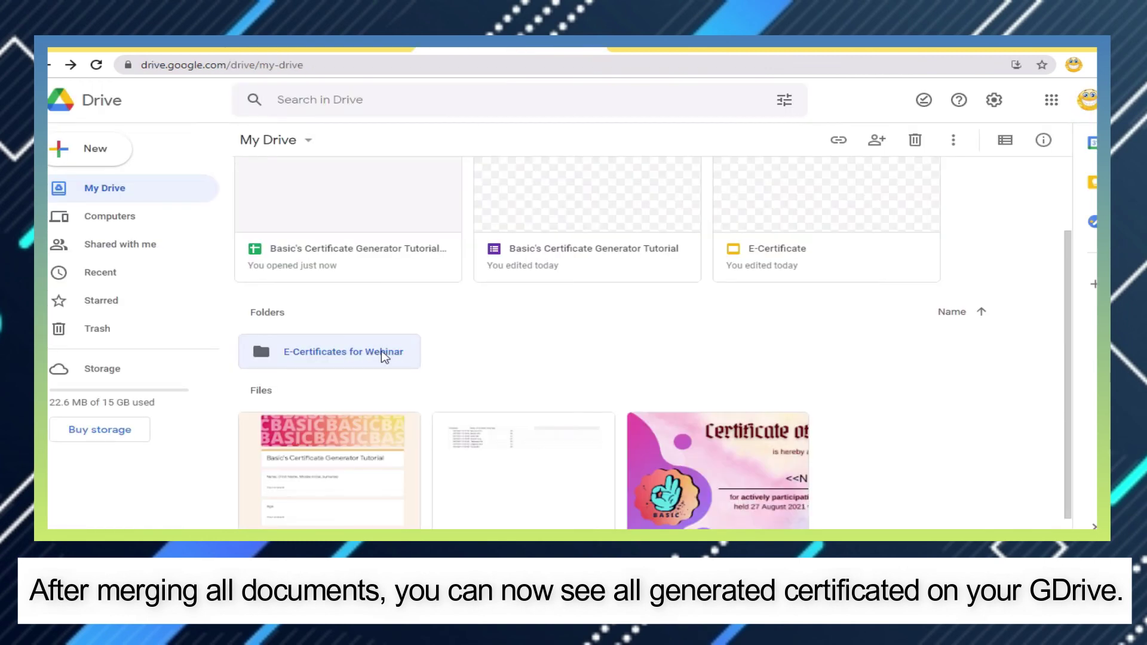
{"action": "double_click", "coordinate": [384, 357]}
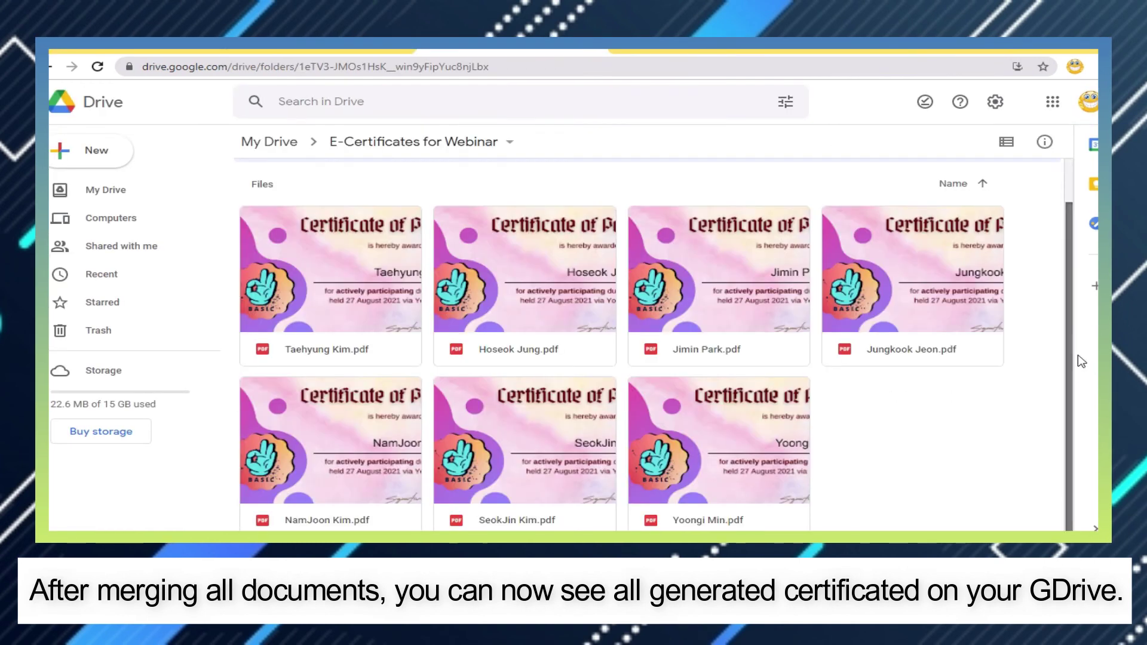